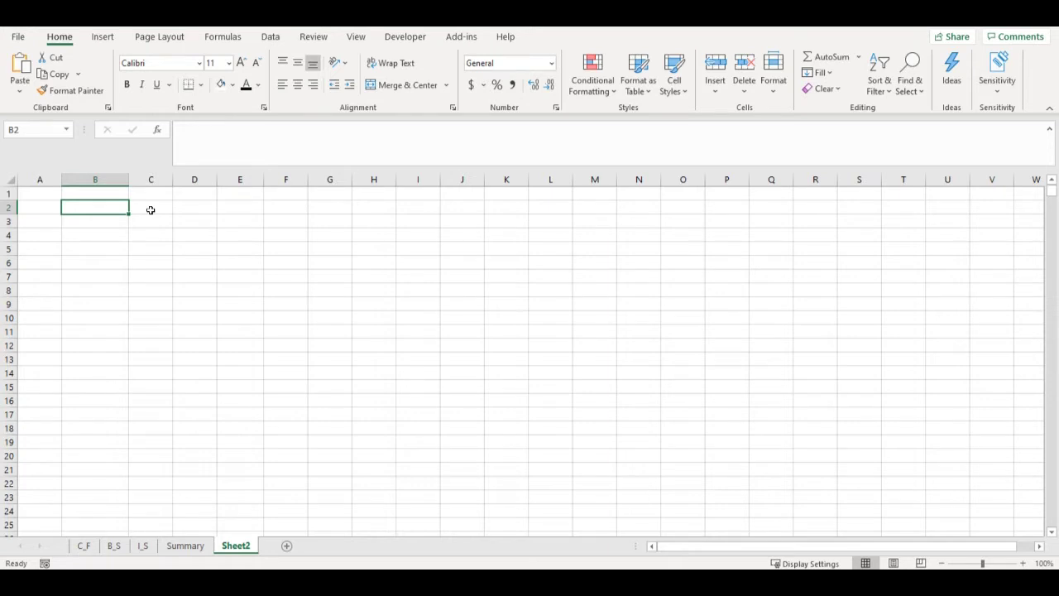
Start a STOCKHISTORY formula in B2 of Sheet2 for "MSFT" with start date "1/1/2010" and TODAY() as end date
text(=sto)
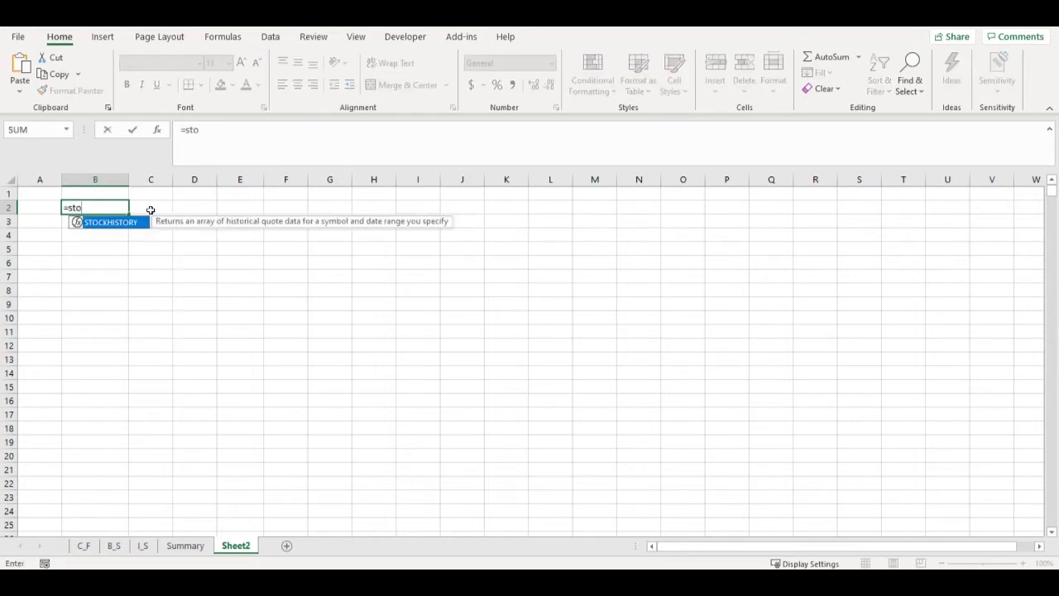
double_click(133, 221)
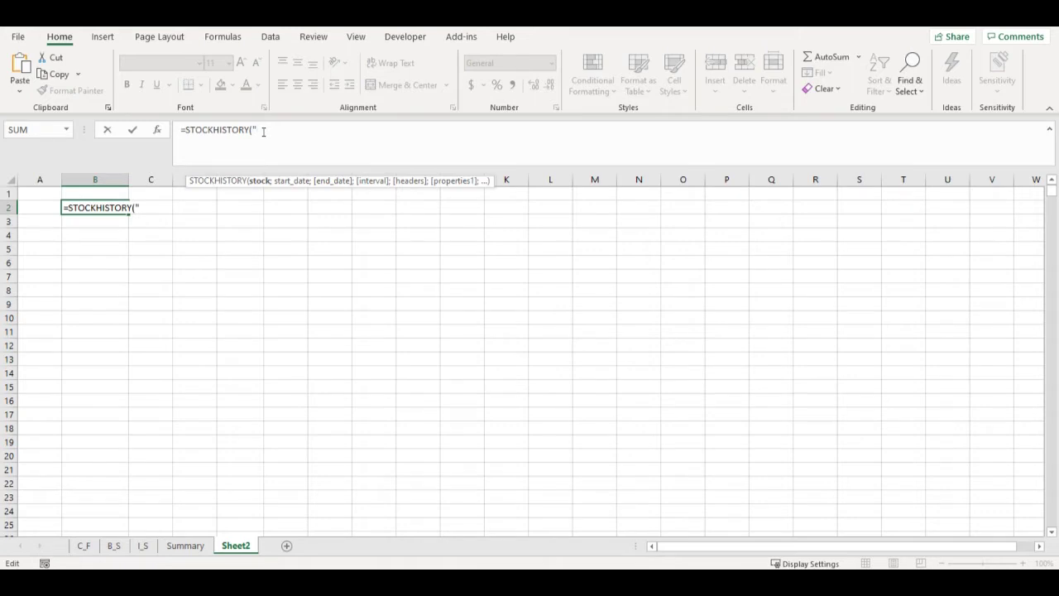
text("MSFT";)
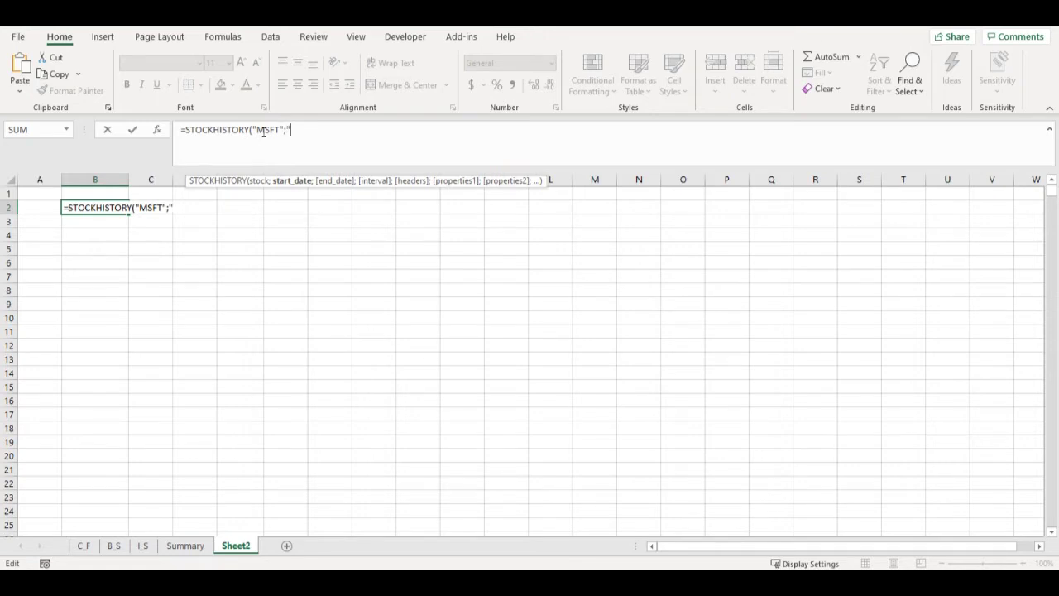
text("1/1/2010";)
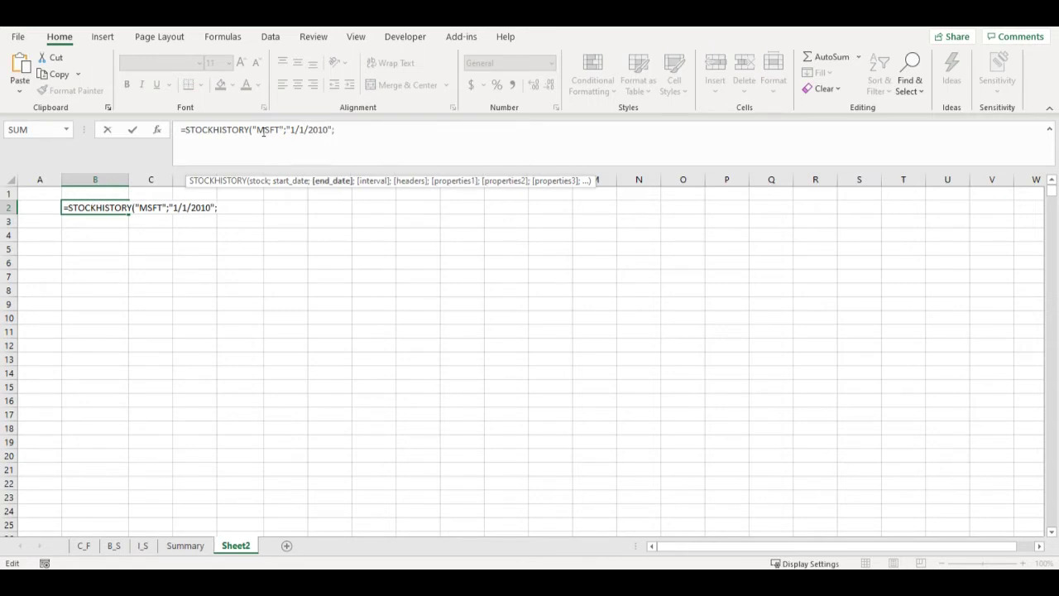
text(t)
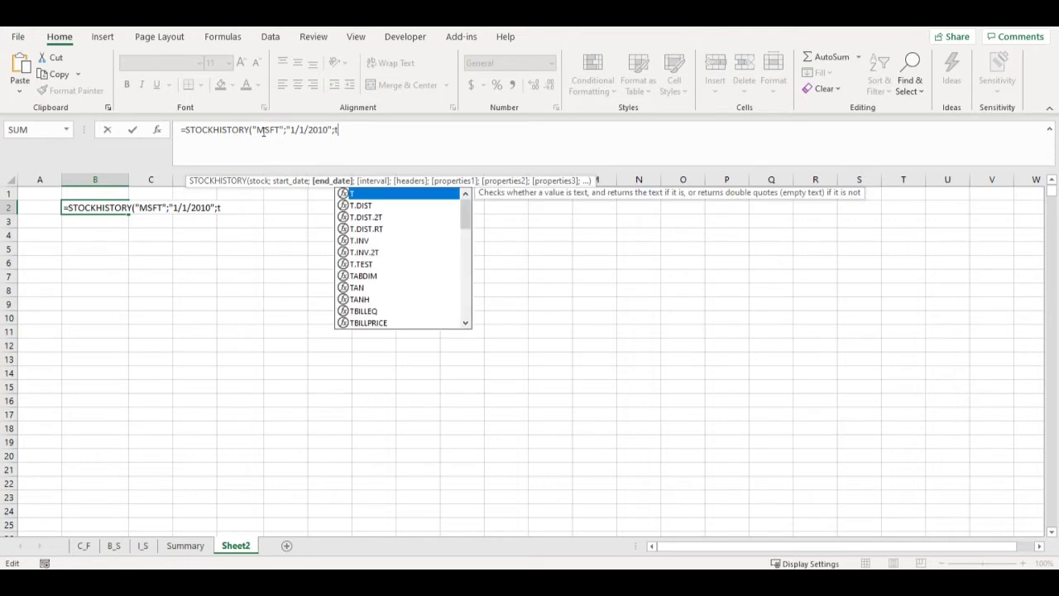
text(oday())
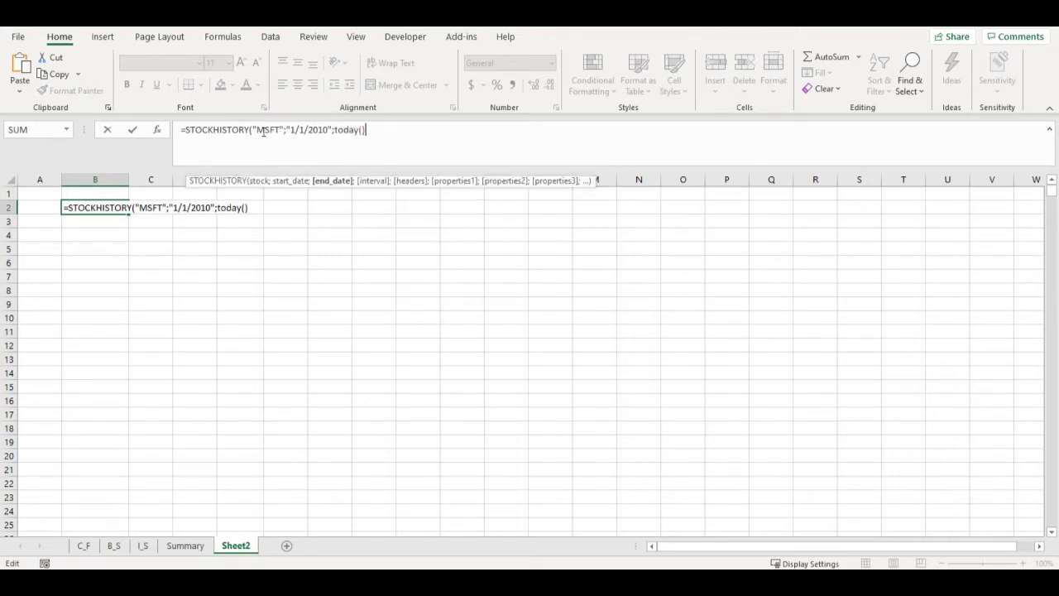
Complete the STOCKHISTORY formula with interval 0 for daily values and headers 2 for instrument identifier and header
text(;)
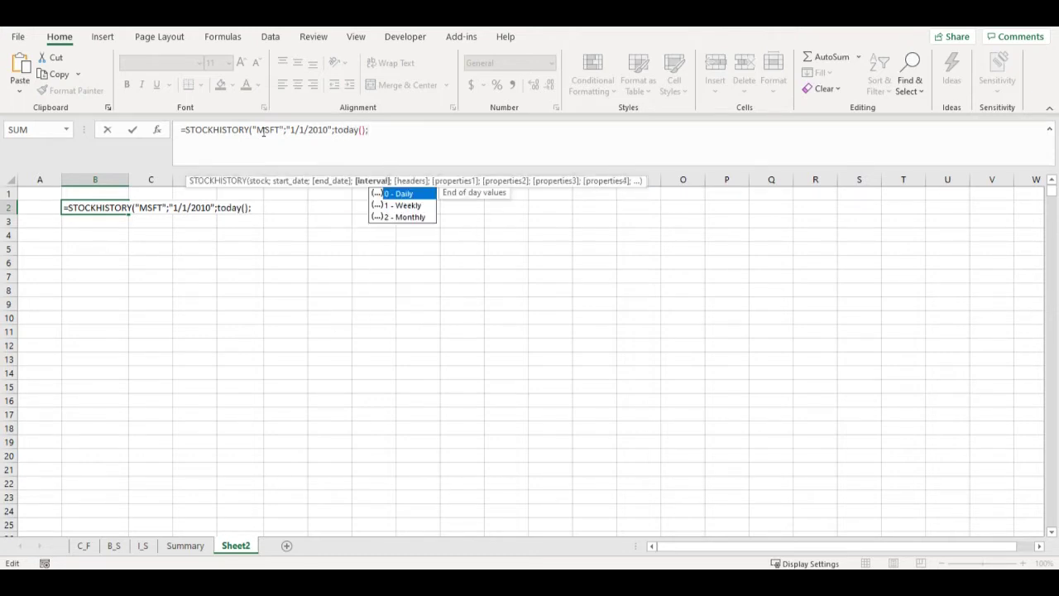
double_click(405, 195)
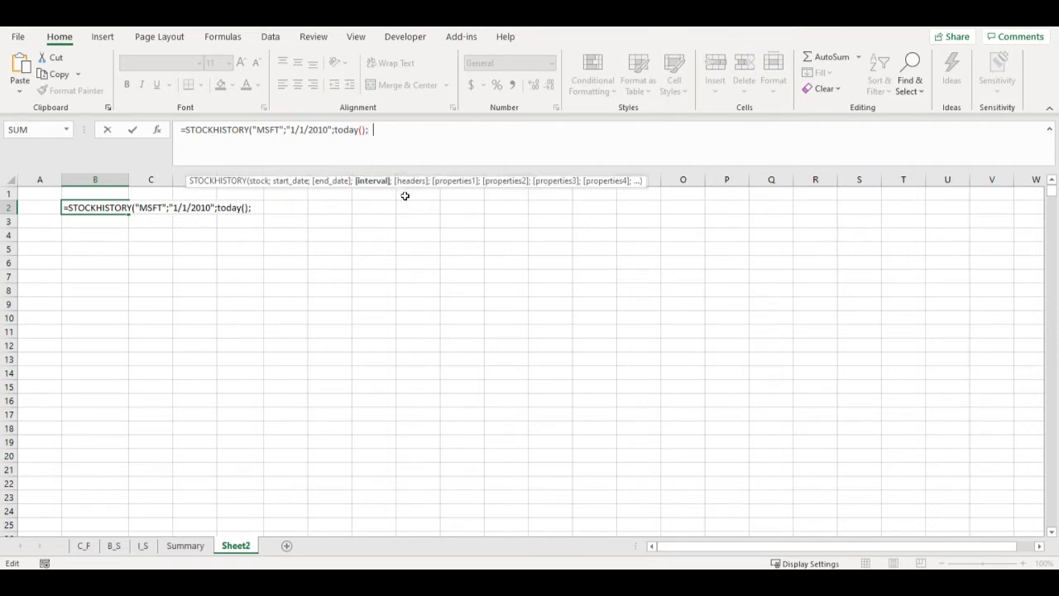
text(;)
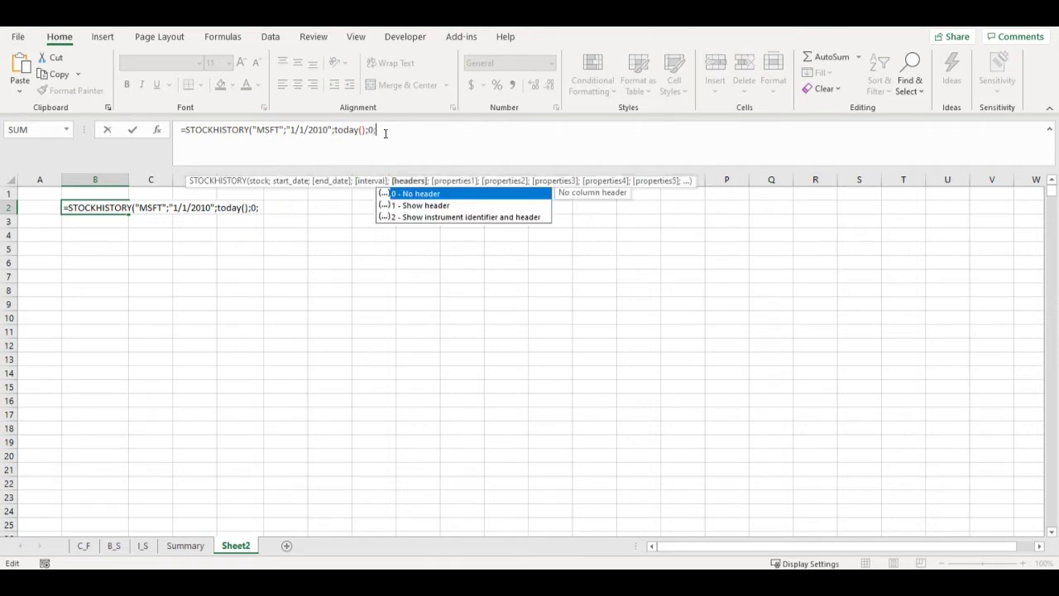
click(436, 217)
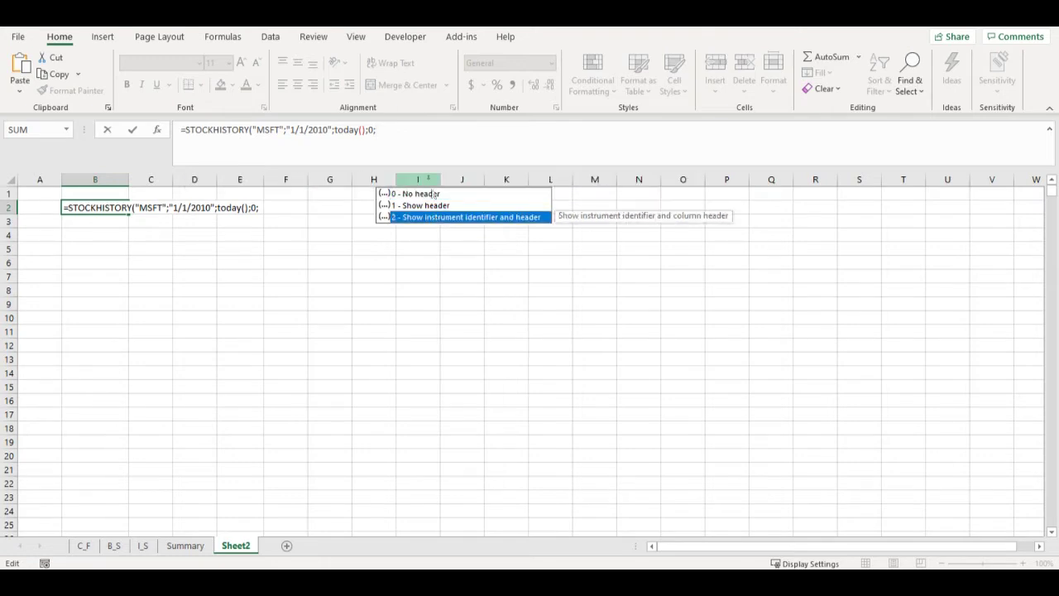
click(401, 137)
text(2)
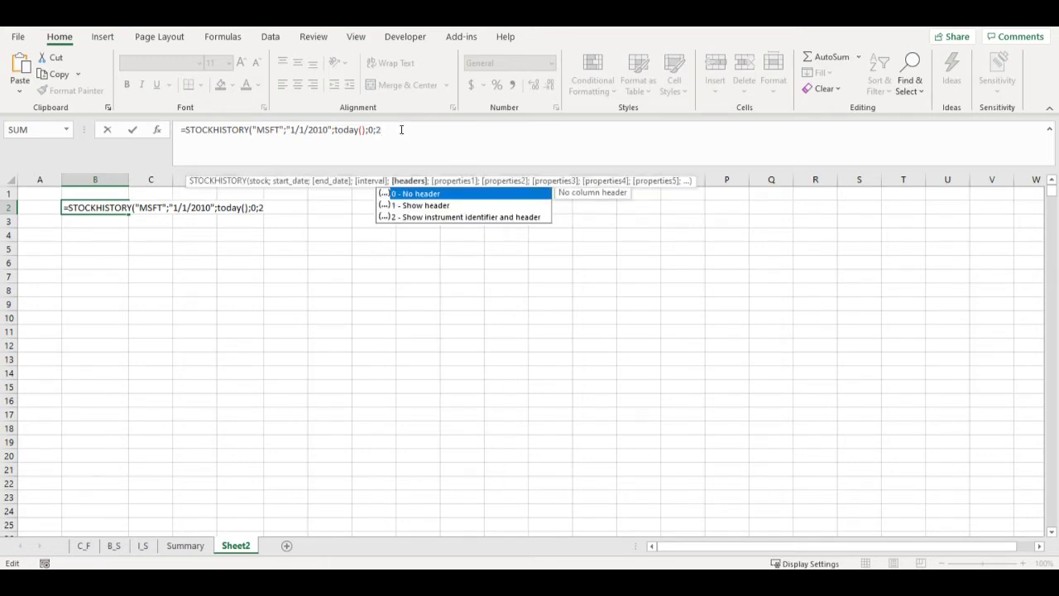
key(Return)
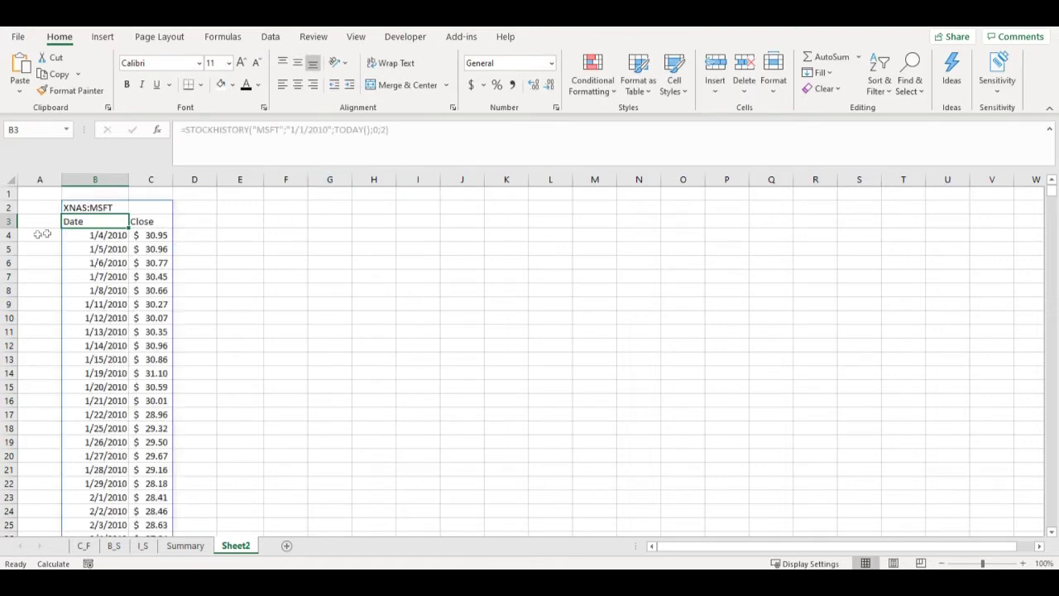
Examine the price history from the first to the last date and the stock price rows on the Summary sheet
click(28, 236)
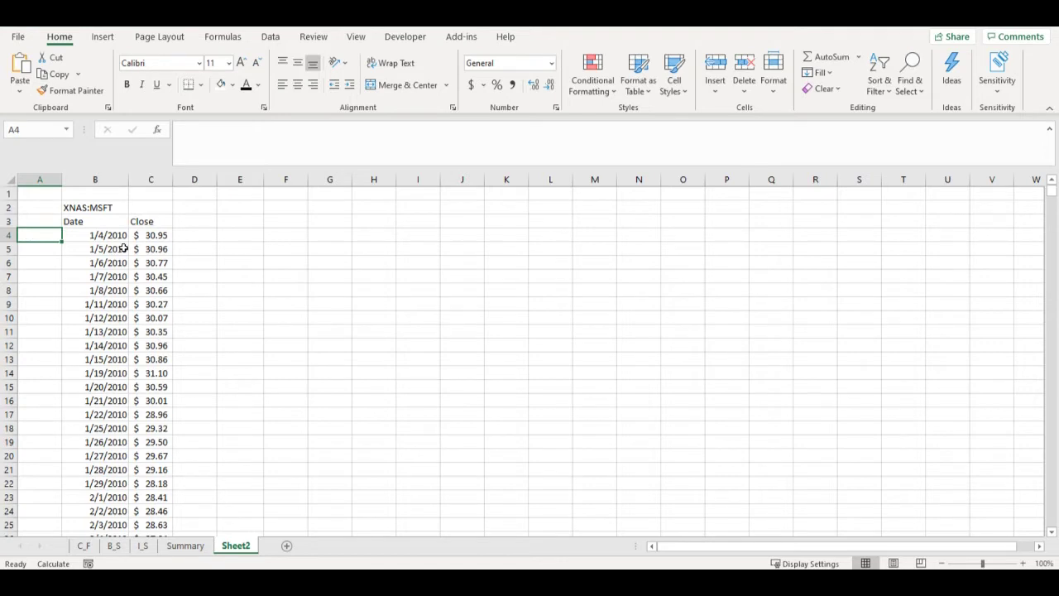
click(122, 290)
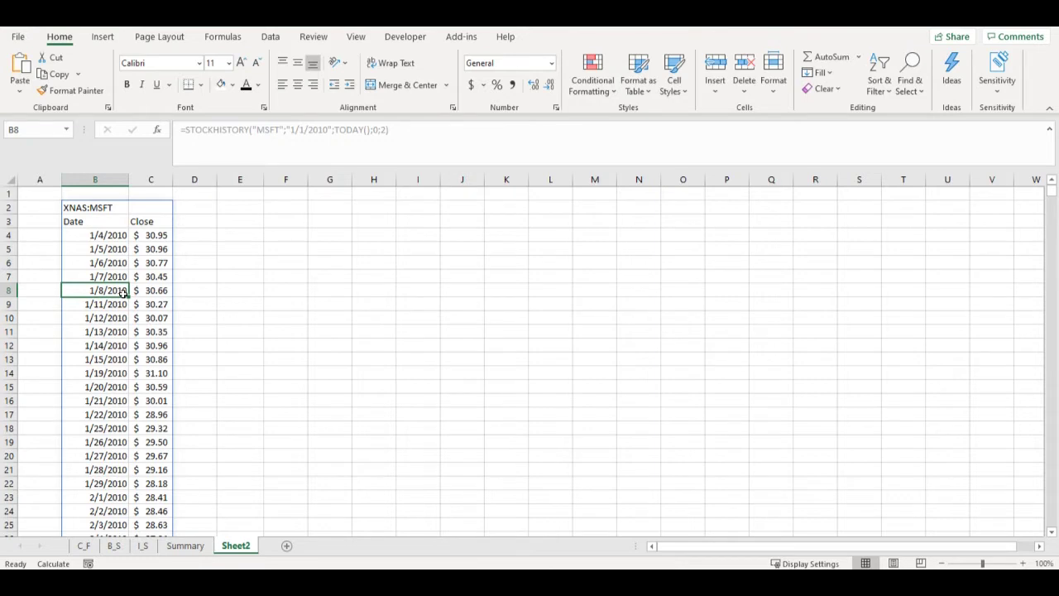
key(ctrl+Down)
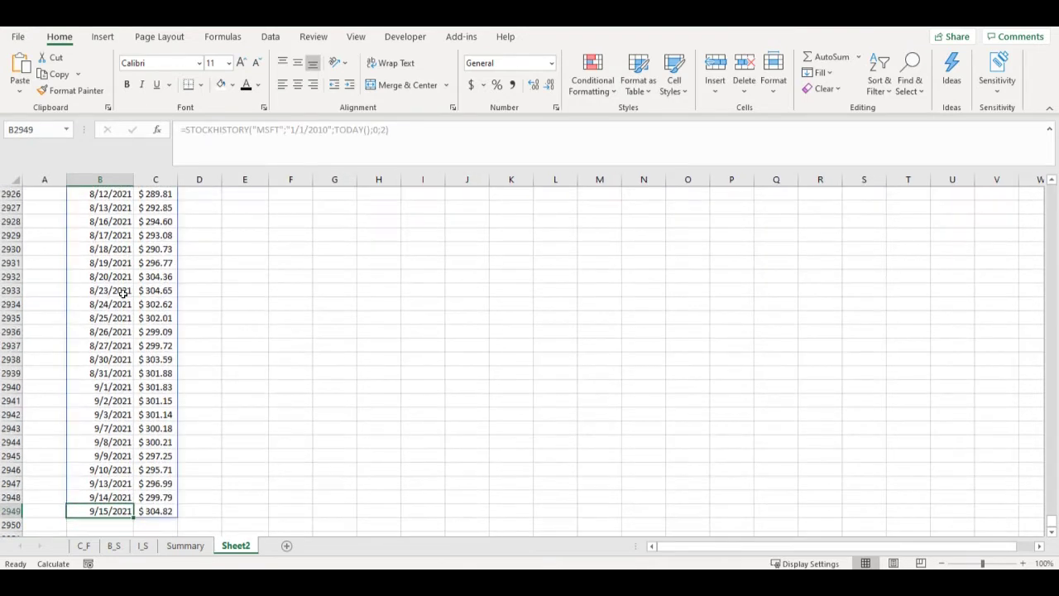
key(ctrl+Up)
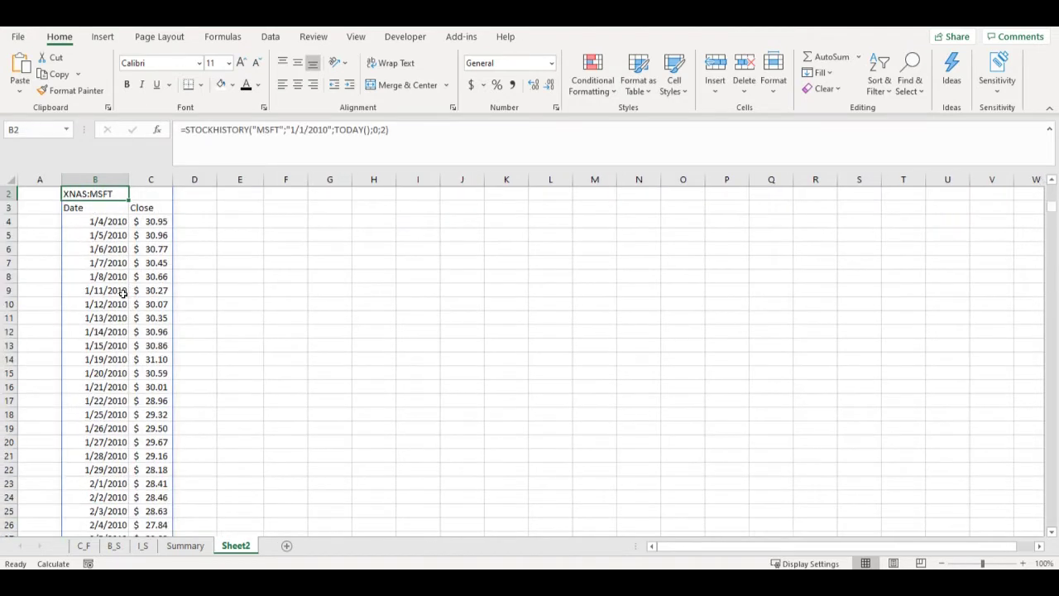
click(191, 551)
scroll(179, 318, up, 1)
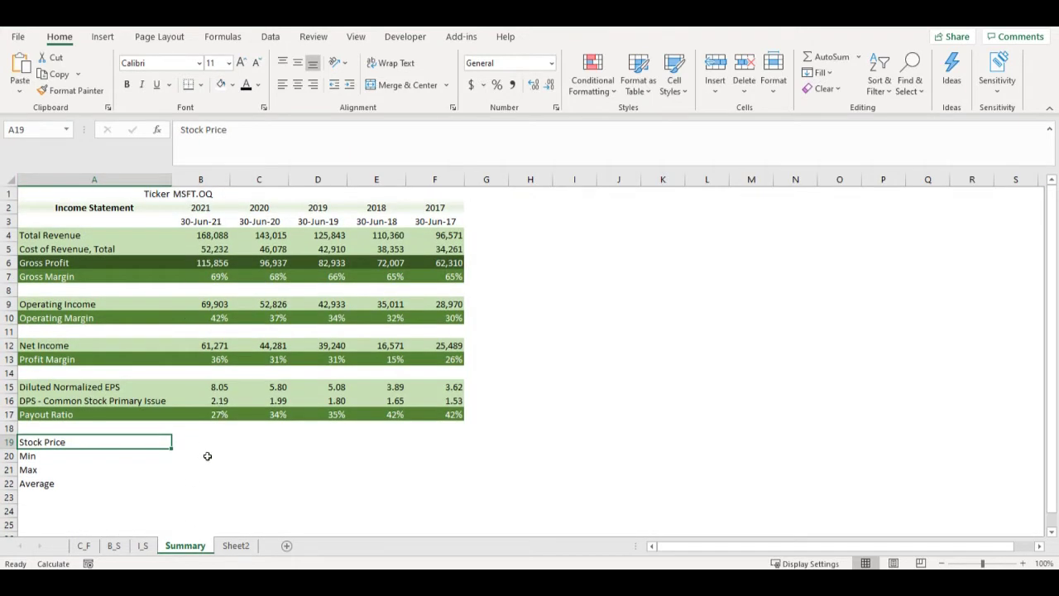
click(208, 455)
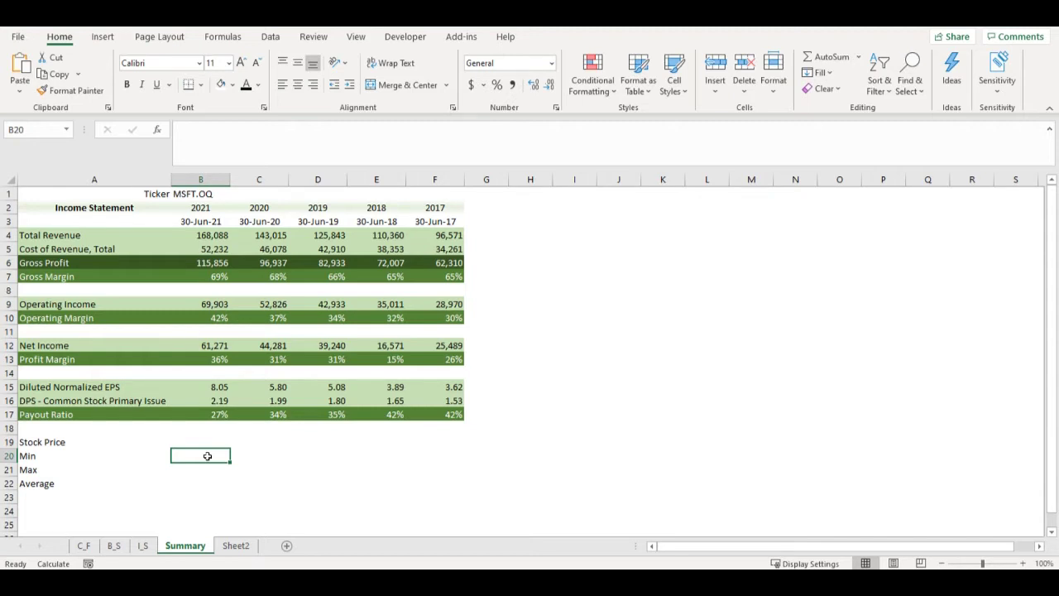
Extract the year of each date into column A of Sheet2 with =YEAR(B4) in A4, filled down beside all the dates
click(236, 545)
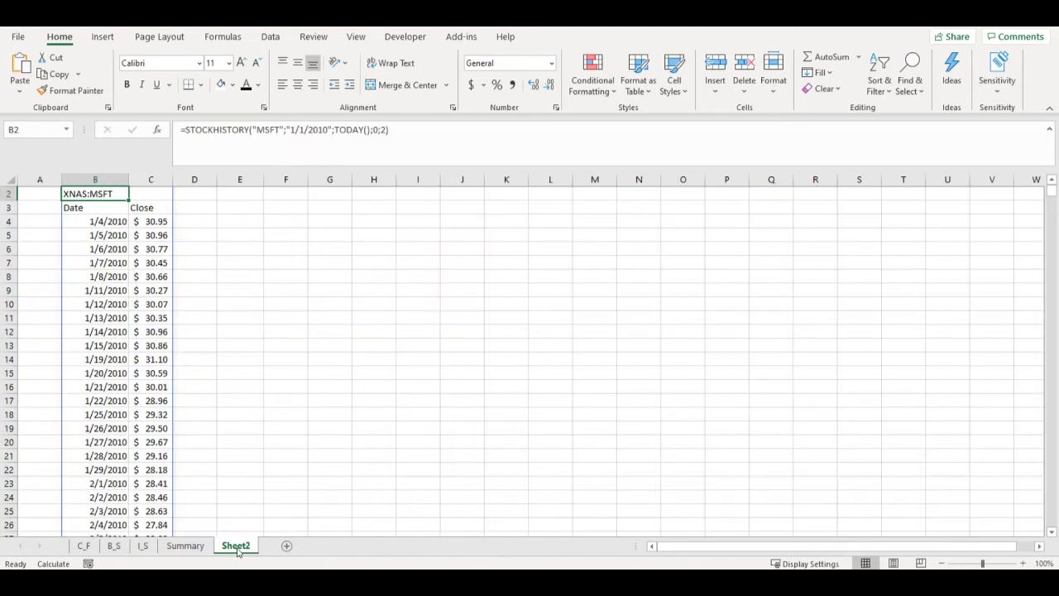
click(35, 221)
text(=)
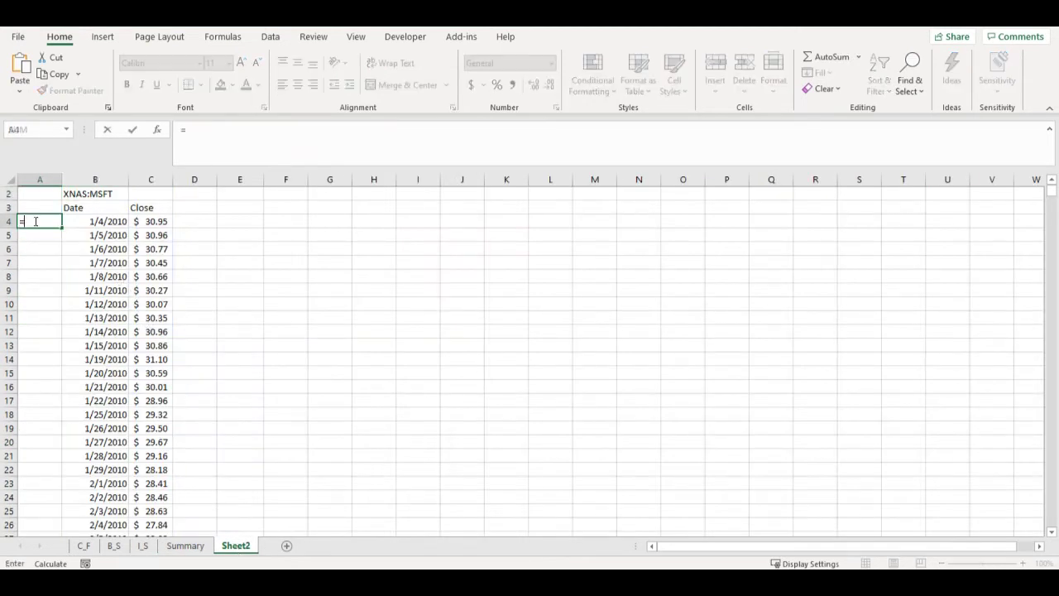
text(year()
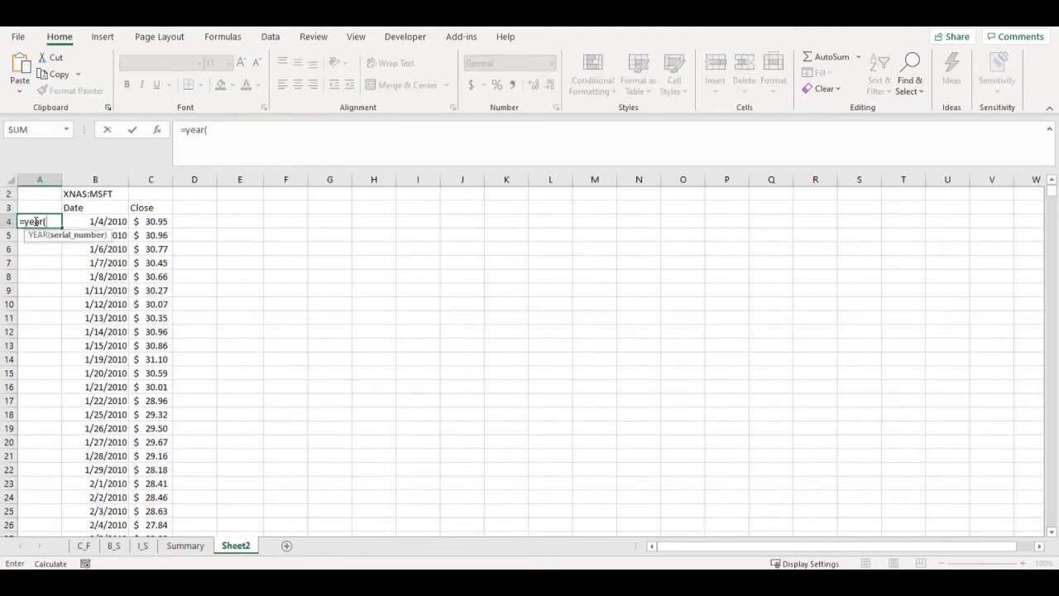
click(84, 220)
text())
key(Return)
click(51, 224)
double_click(63, 227)
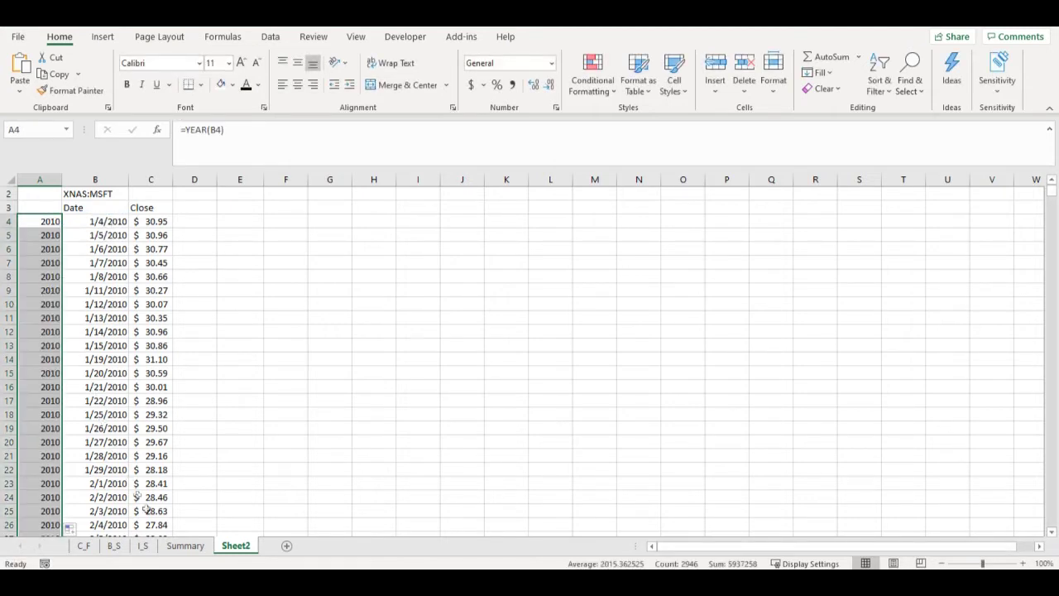
Start a MINIFS formula in Summary cell B20 with Sheet2!$C:$C as minimum range and Sheet2!$A:$A as criteria range
click(186, 547)
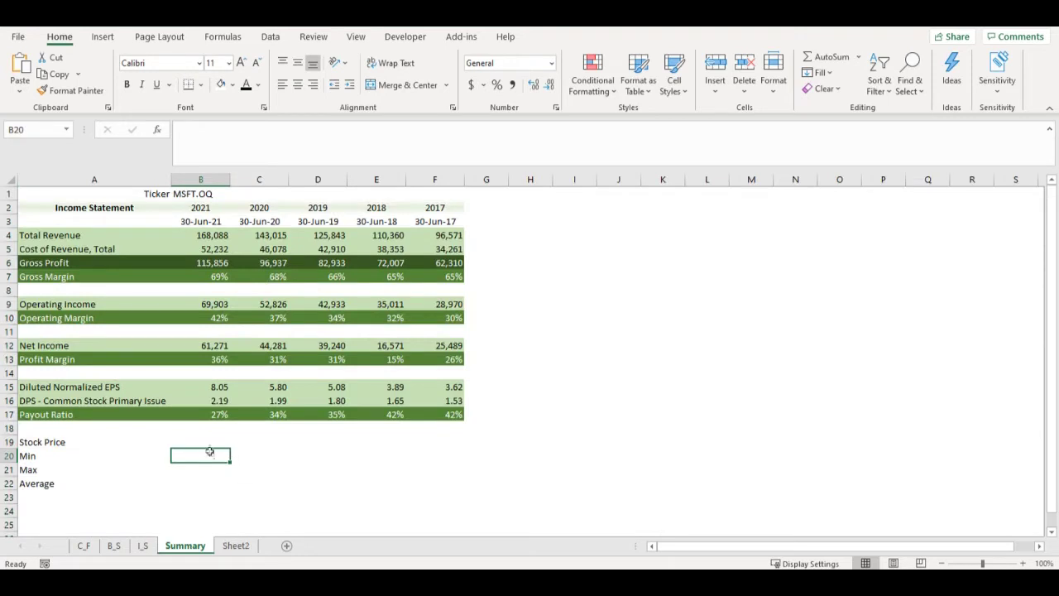
text(=mini)
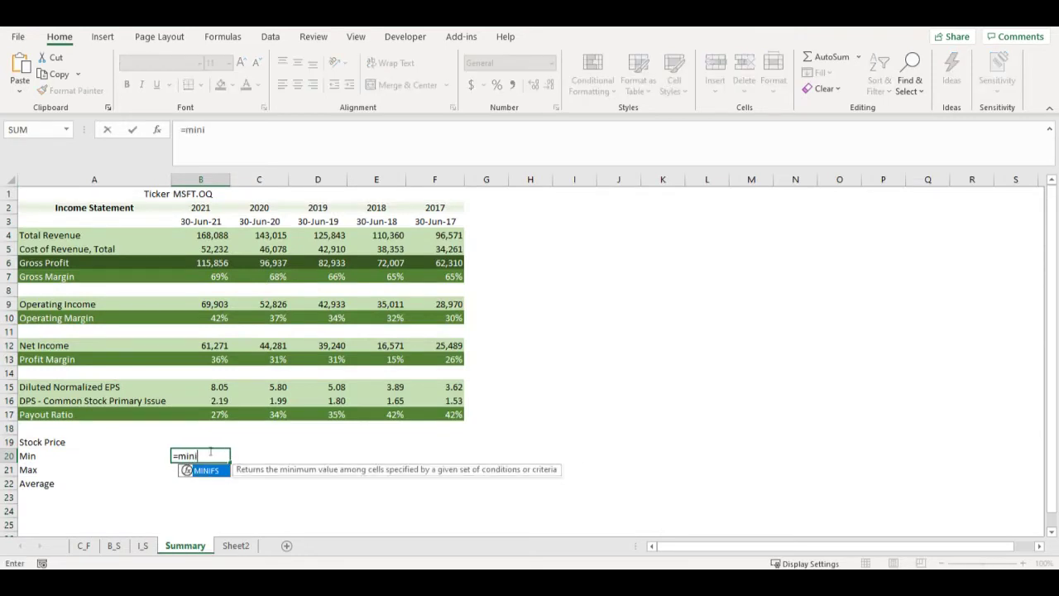
text(fs()
click(251, 546)
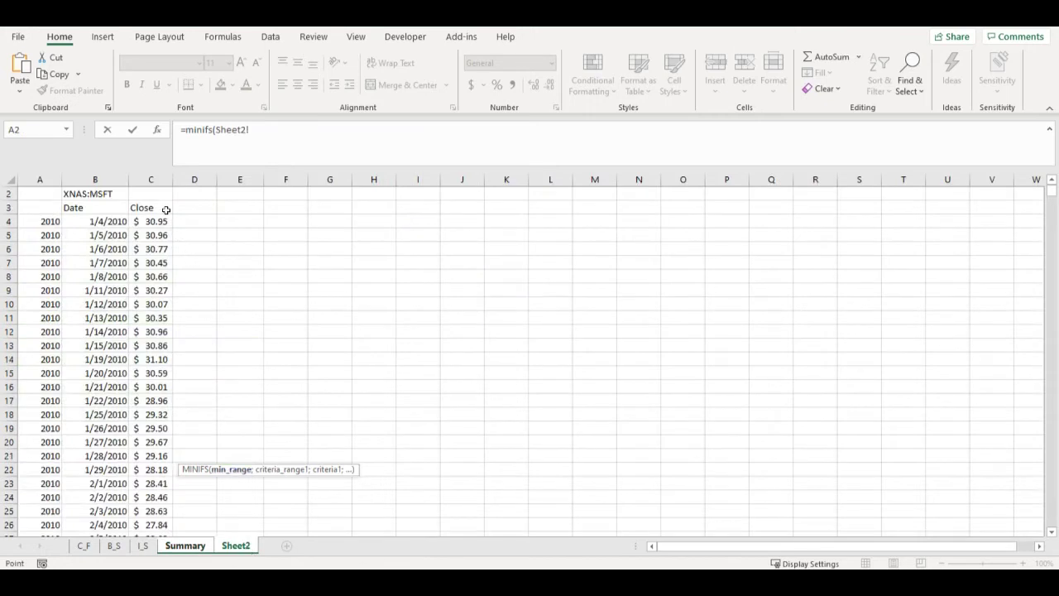
click(151, 179)
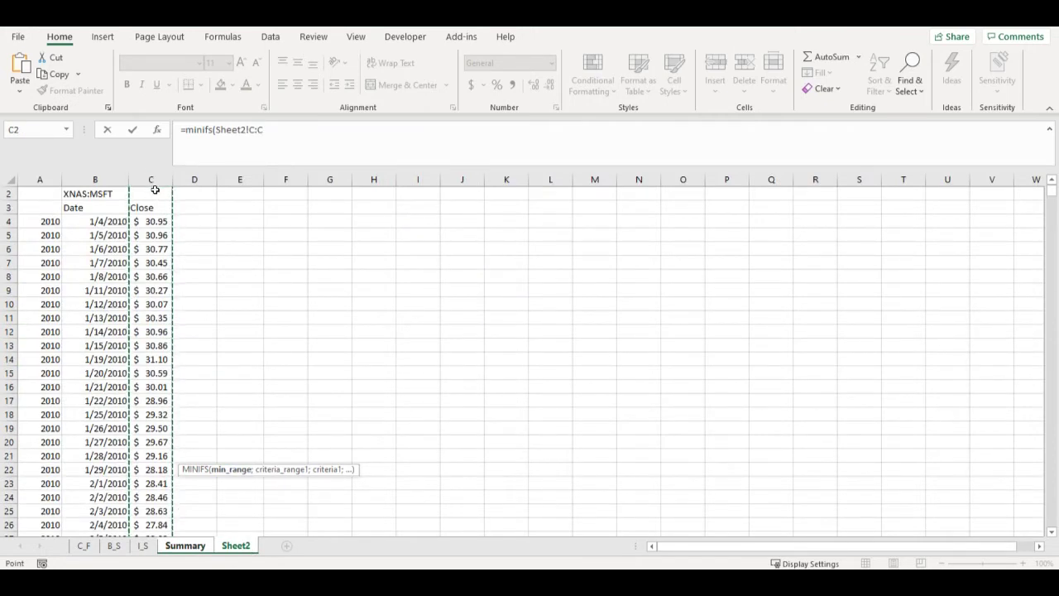
key(F4)
text(;)
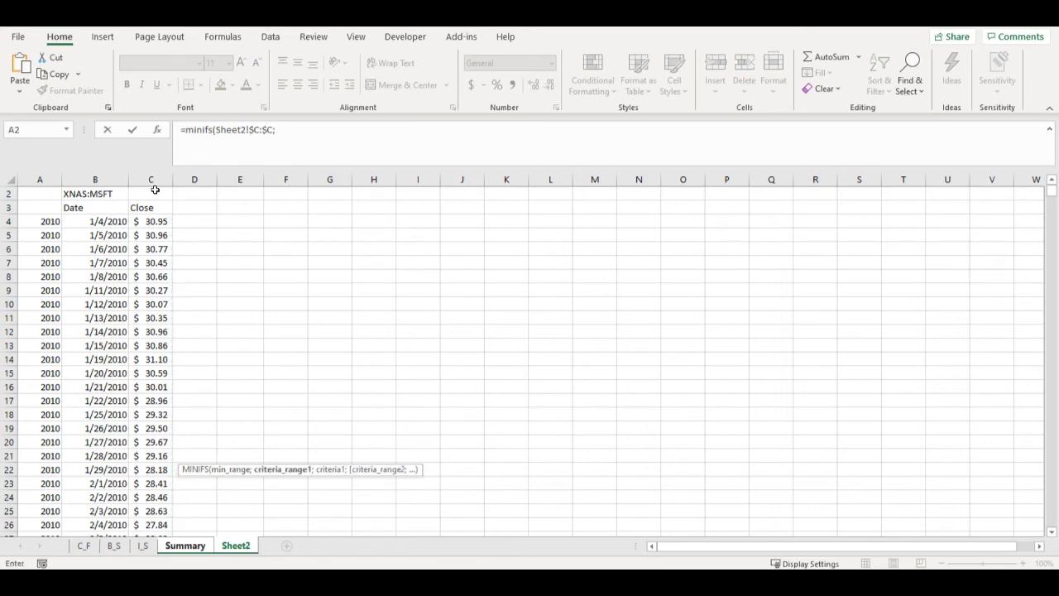
click(33, 177)
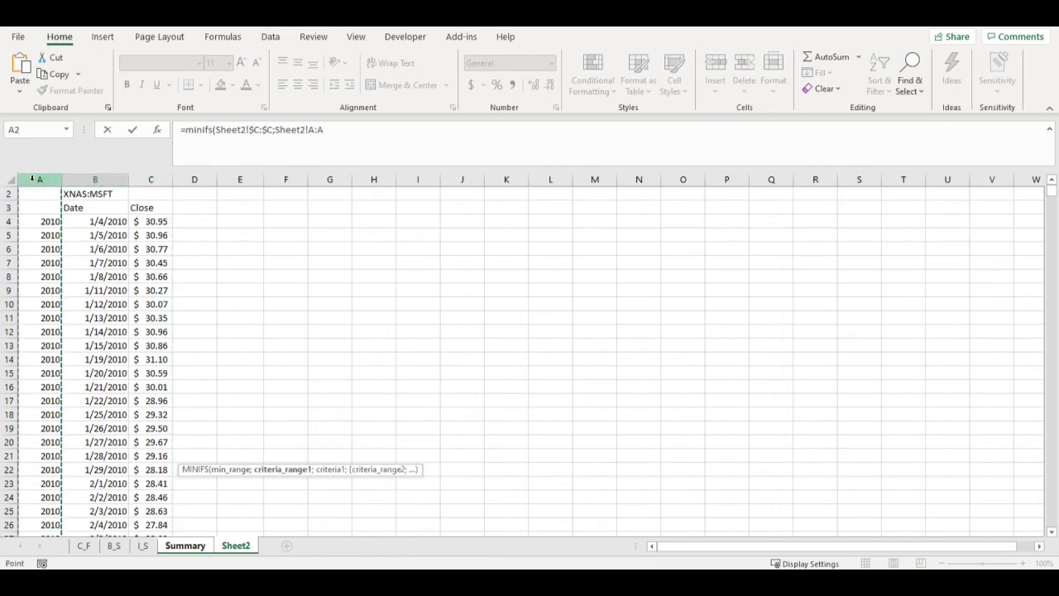
key(F4)
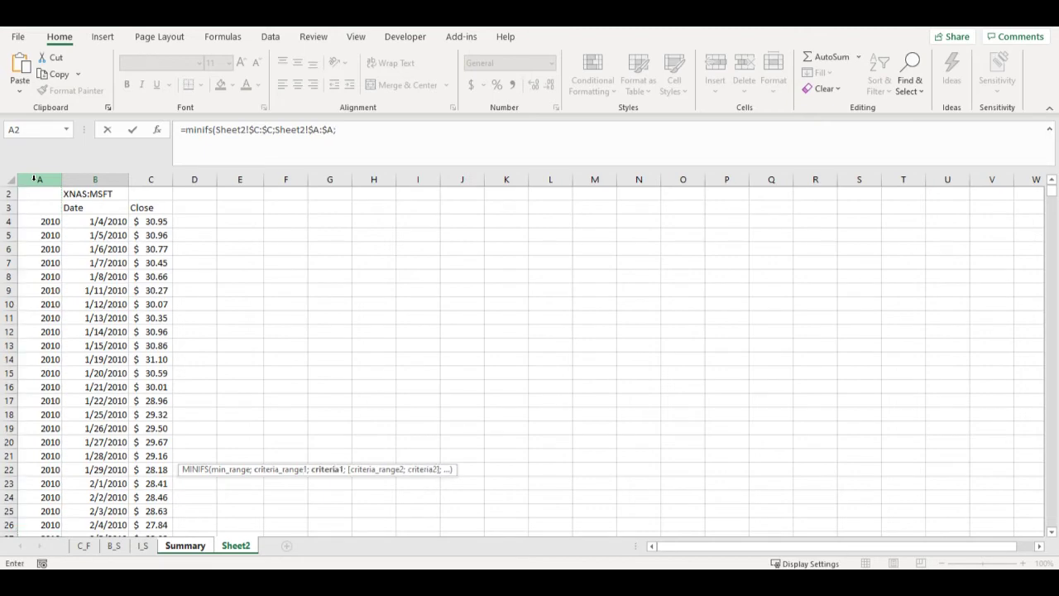
text(;)
Complete the MINIFS formula with Summary!B$2 as the year criterion and fill it across the Min row to F20
click(183, 547)
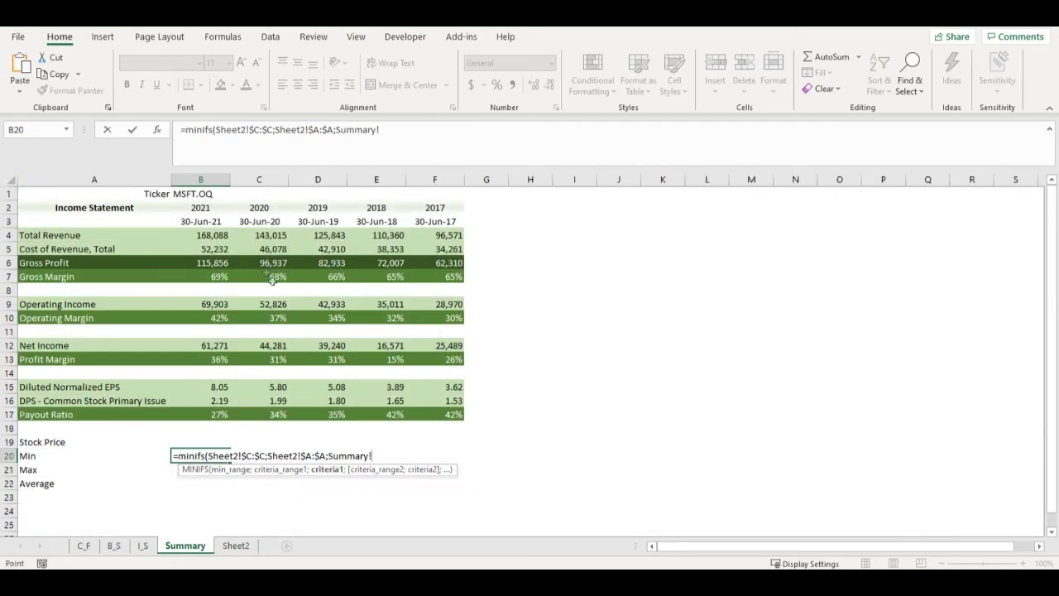
click(204, 207)
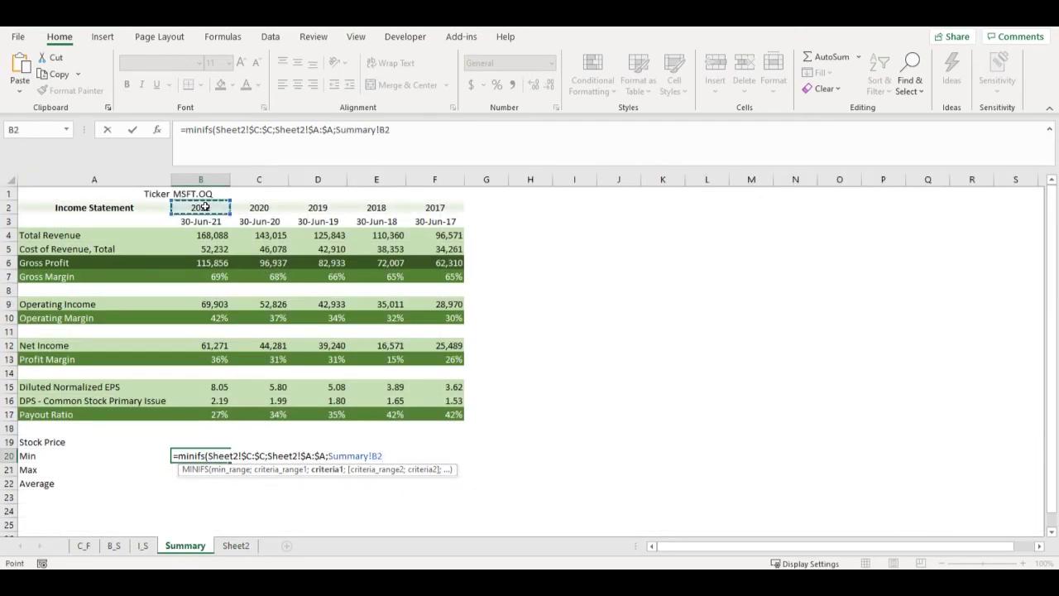
key(F4)
key(F4)
click(414, 127)
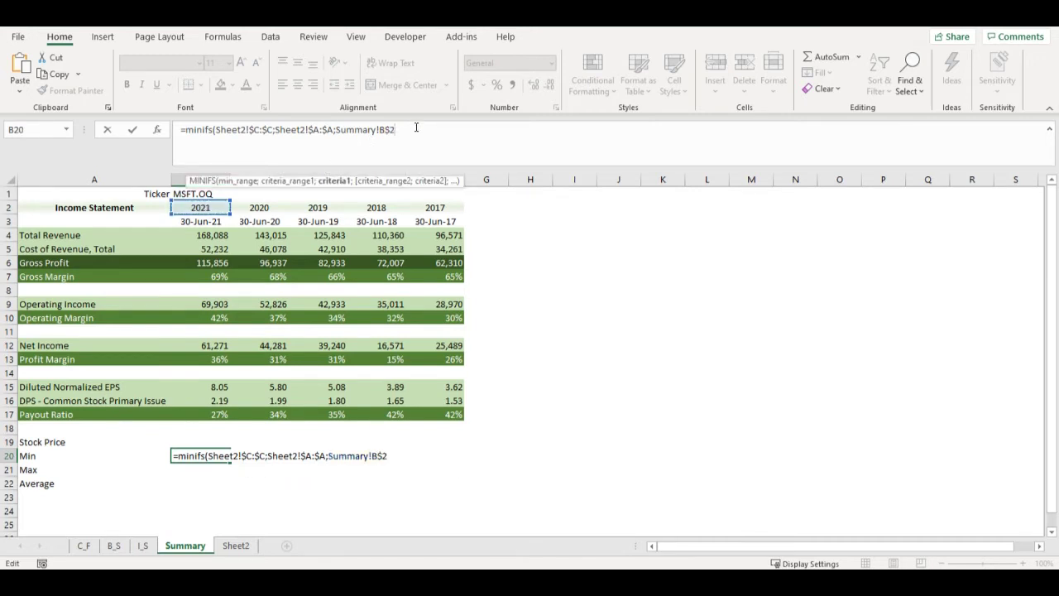
text())
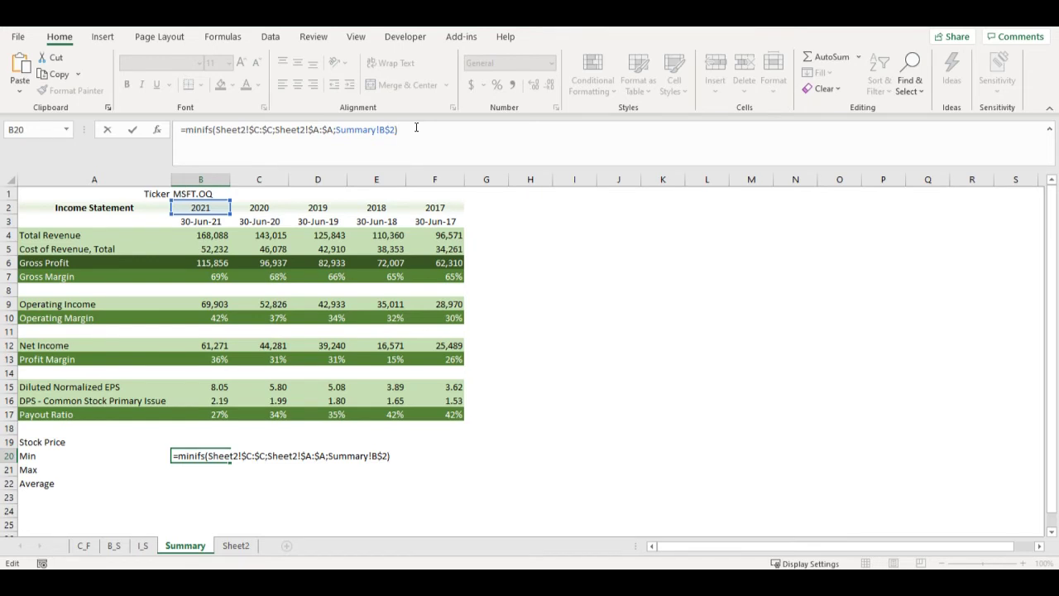
key(Return)
click(216, 456)
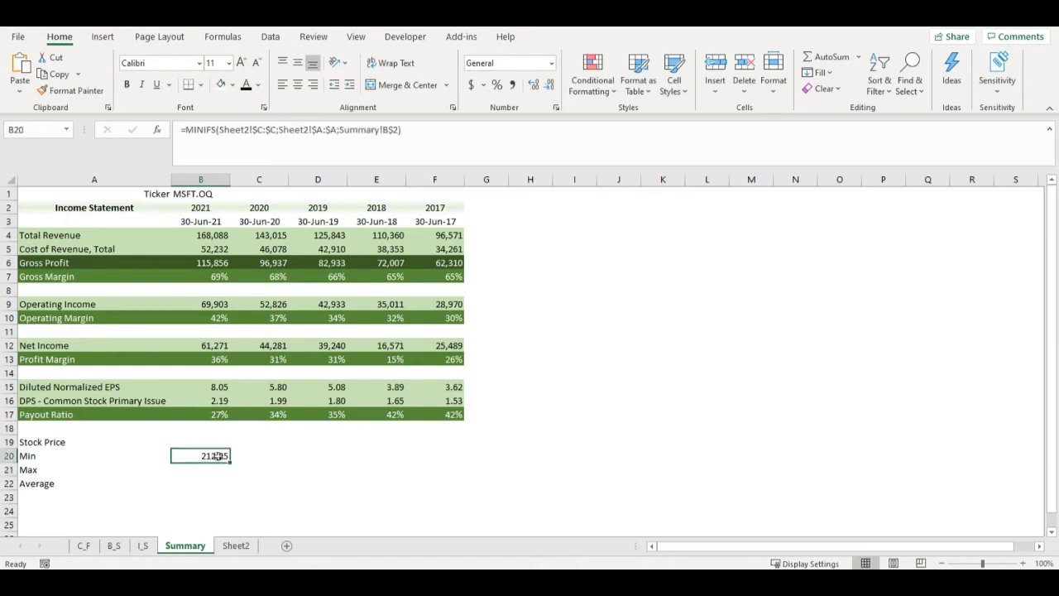
drag(232, 463, 459, 455)
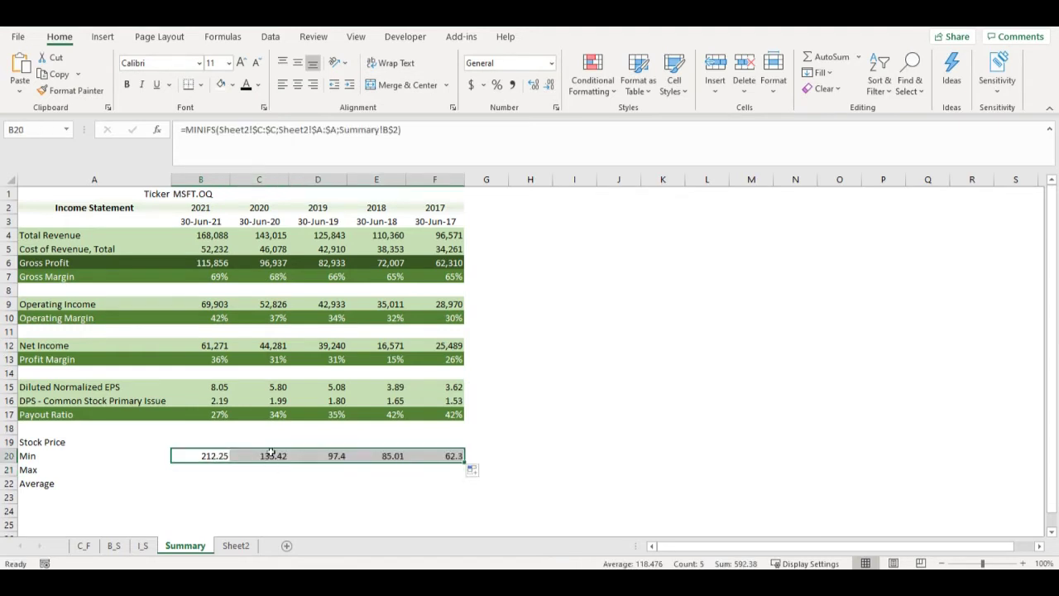
Start a MAXIFS formula in Summary cell B21 with Sheet2!$C:$C as maximum range and Sheet2!$A:$A as criteria range
click(218, 468)
text(=max)
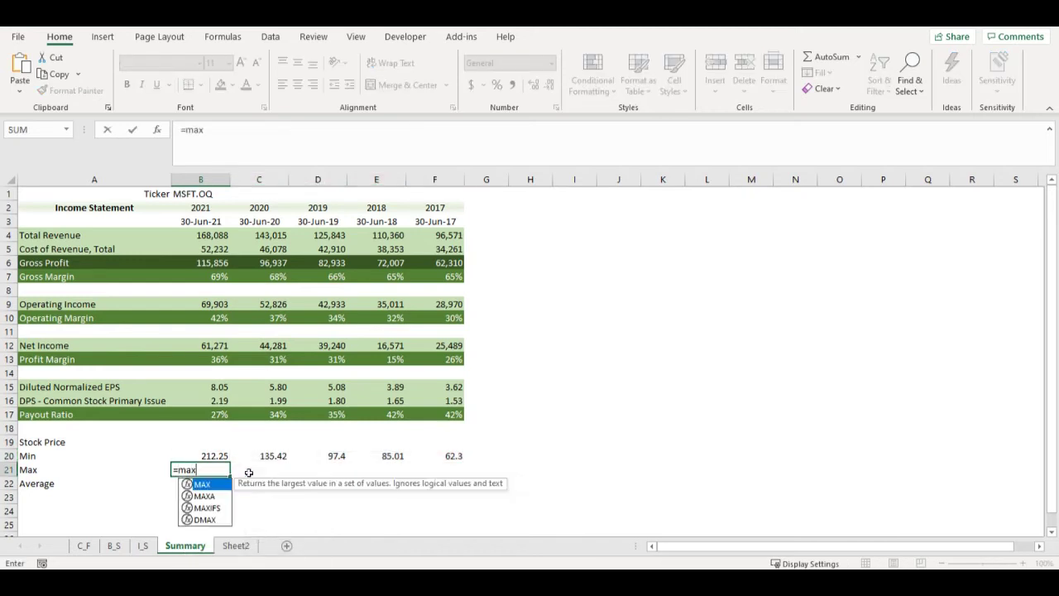
text(ifs)
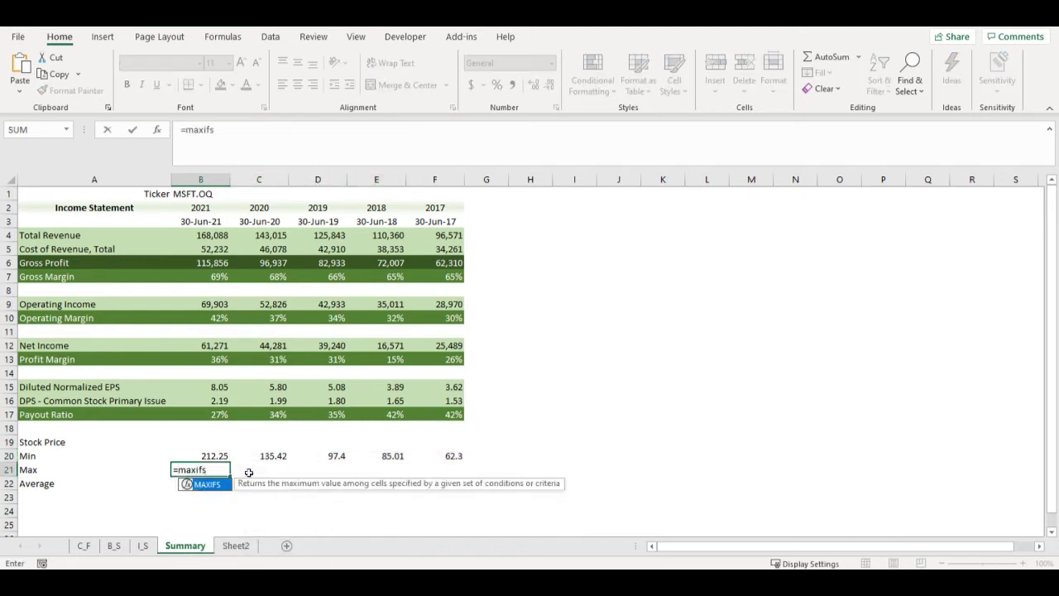
text(()
click(237, 546)
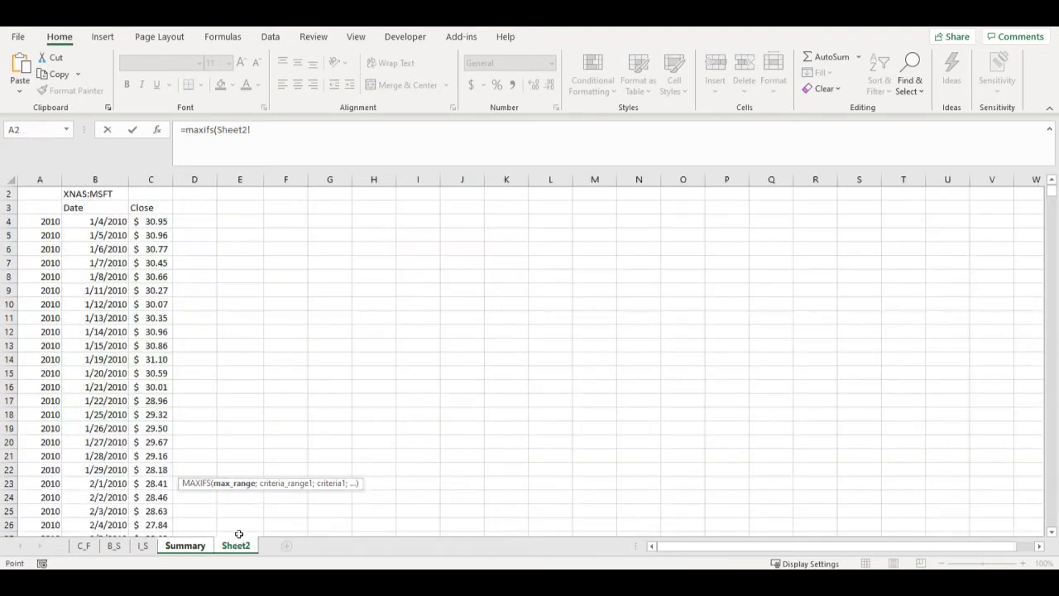
click(153, 179)
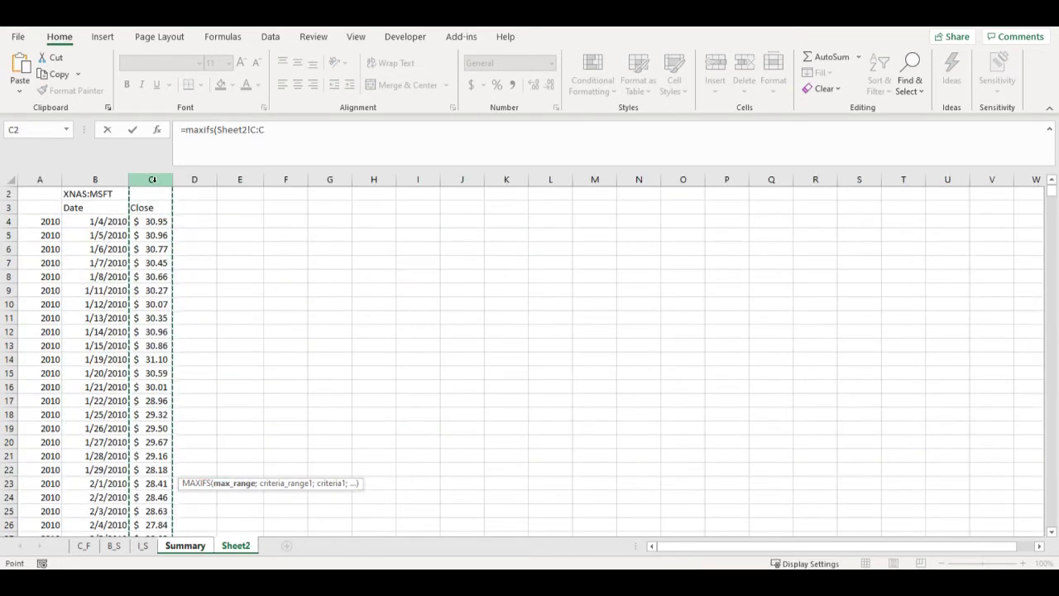
key(F4)
click(282, 129)
text(;)
click(39, 179)
key(F4)
text(;)
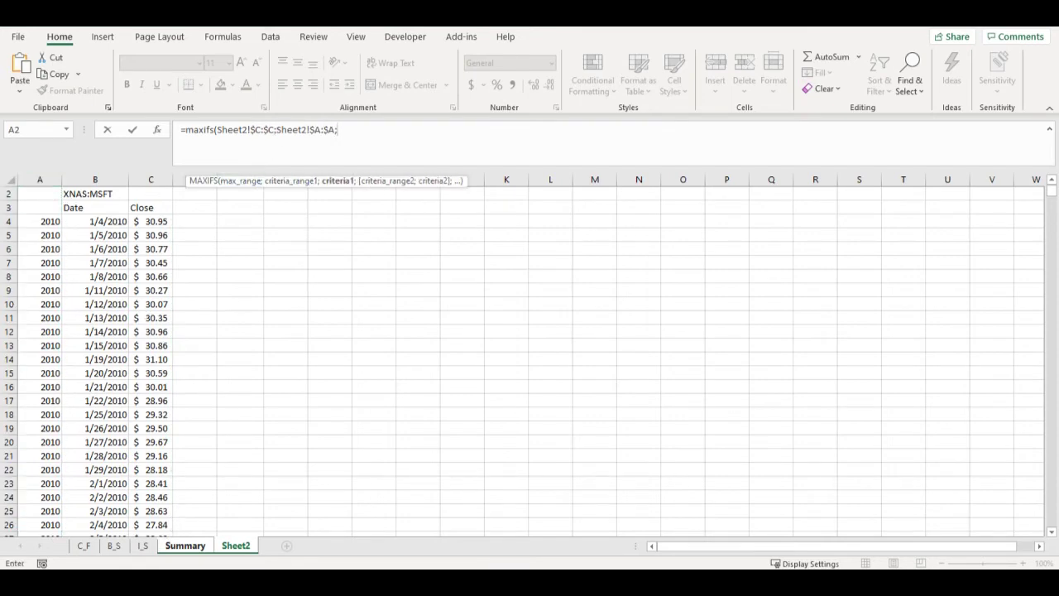
Complete the MAXIFS formula with Summary!B$2 as the year criterion and fill it across the Max row to F21
click(184, 545)
click(207, 209)
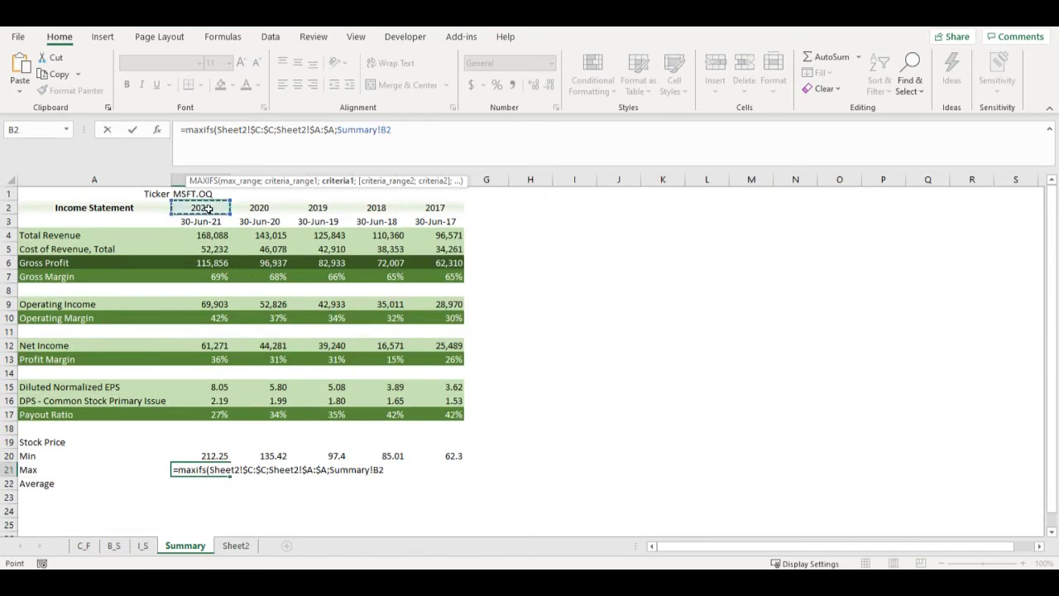
key(F4)
key(F4)
text())
key(Return)
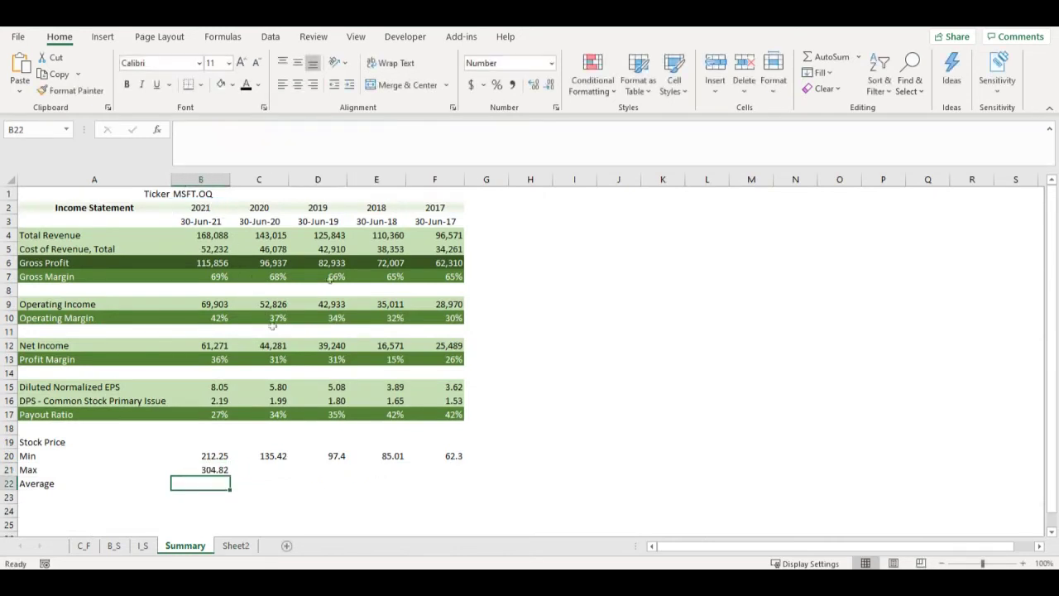
click(212, 469)
drag(232, 473, 459, 472)
Start an AVERAGEIFS formula in Summary cell B22 with Sheet2!$C:$C as average range and Sheet2!$A:$A as criteria range
click(201, 483)
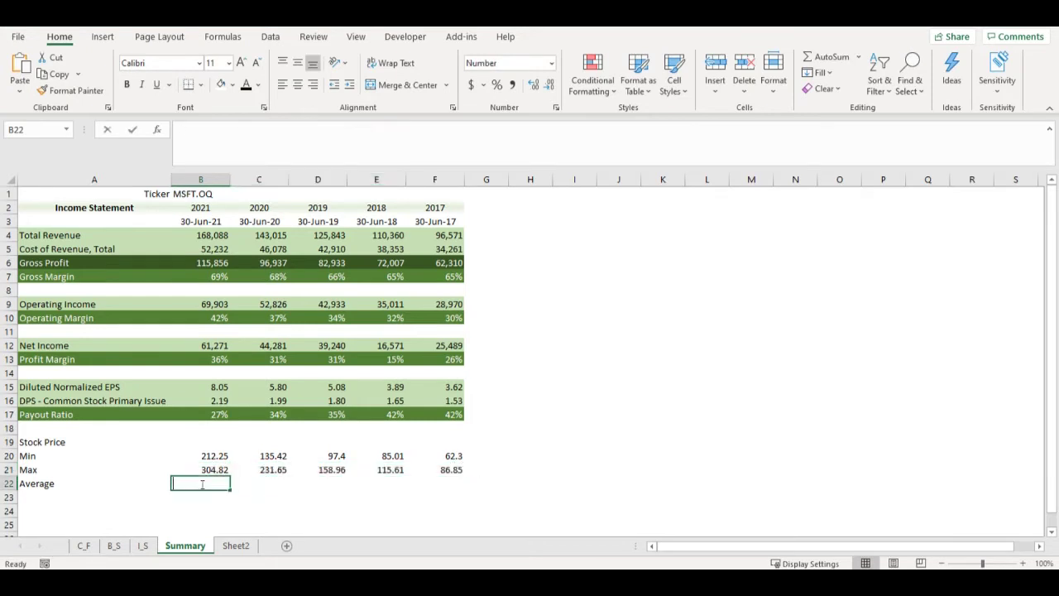
text(=av)
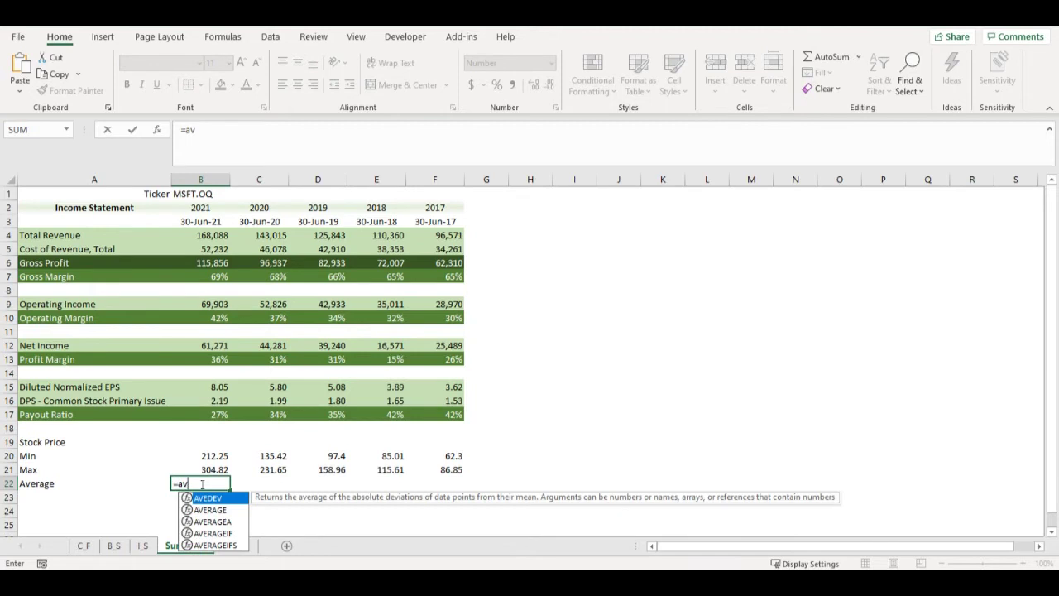
text(era)
double_click(225, 534)
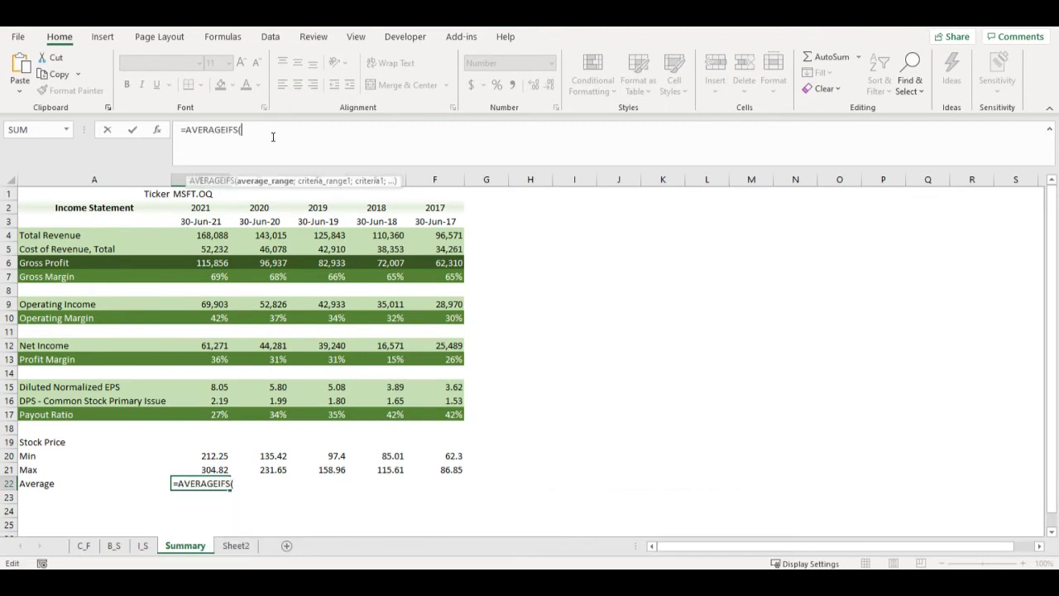
click(235, 546)
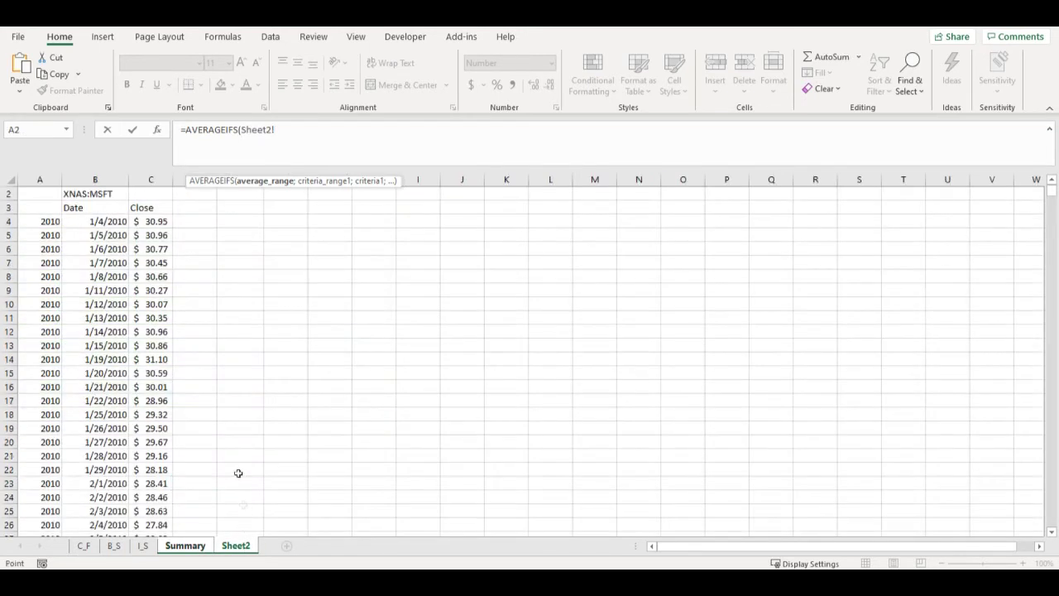
click(149, 179)
key(F4)
text(;)
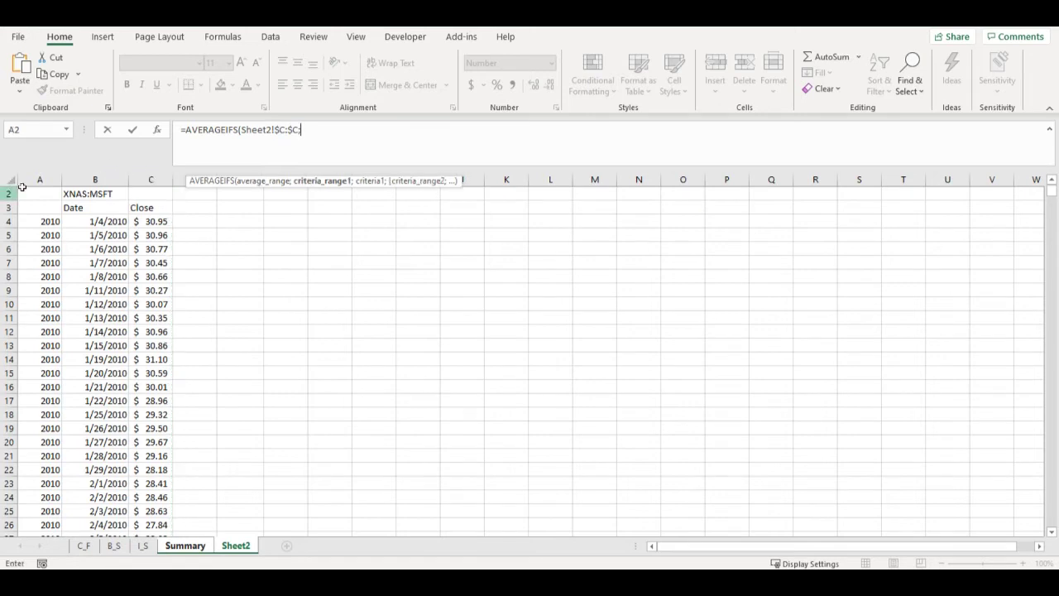
click(41, 179)
key(F4)
text(;)
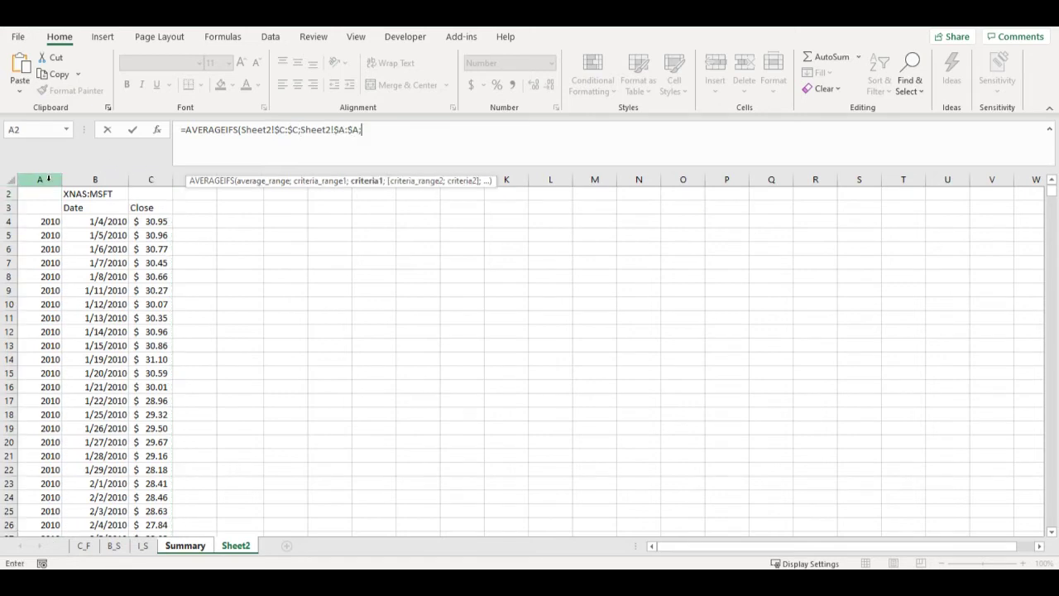
Complete the AVERAGEIFS formula with Summary!B$2 as the year criterion and fill it across the Average row to F22
click(185, 545)
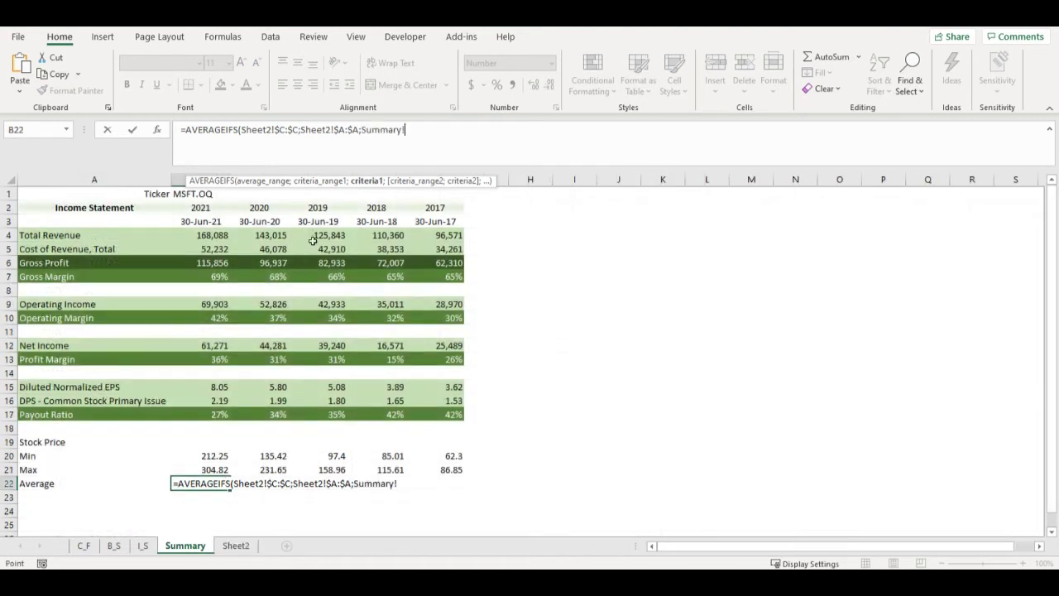
click(199, 208)
key(F4)
key(F4)
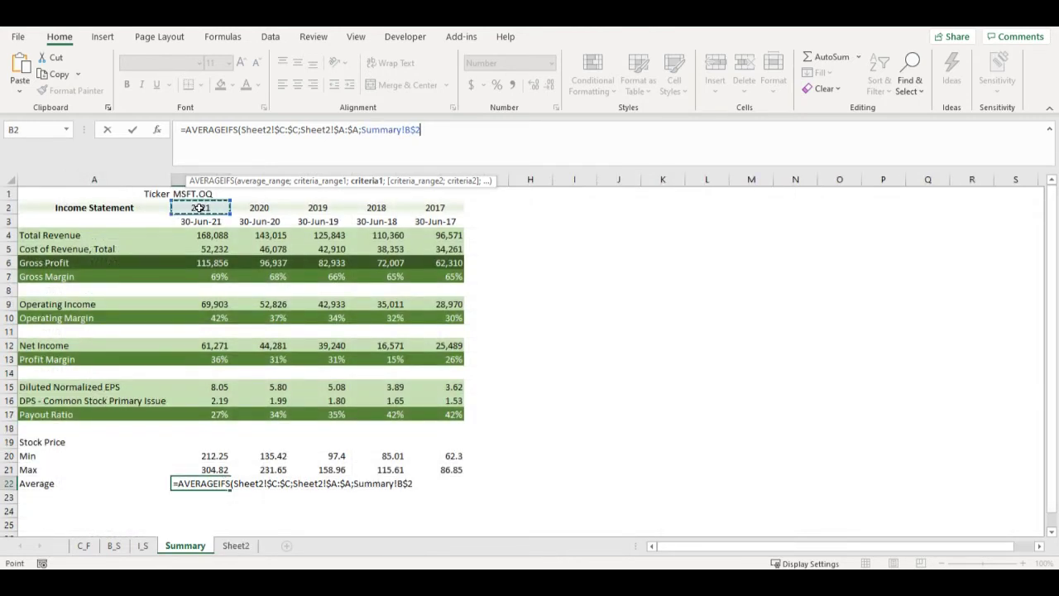
text())
key(Return)
click(211, 483)
drag(230, 488, 462, 488)
click(193, 519)
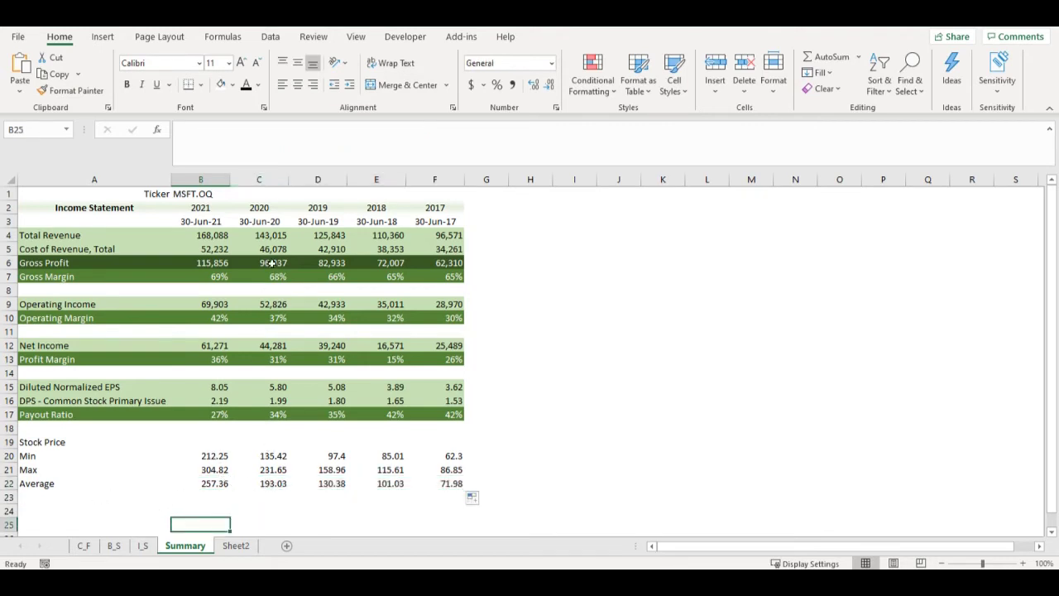
Enter the heading P/E in A24 and copy the Min, Max and Average labels from A20:A22 to the cells below it
click(42, 511)
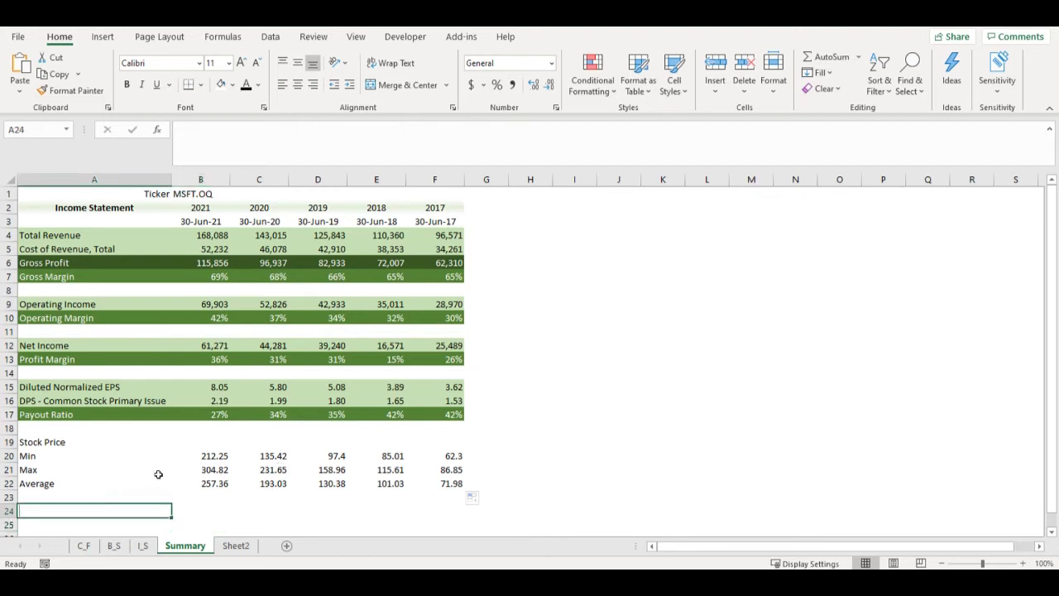
text(P/E)
key(Return)
scroll(158, 473, down, 1)
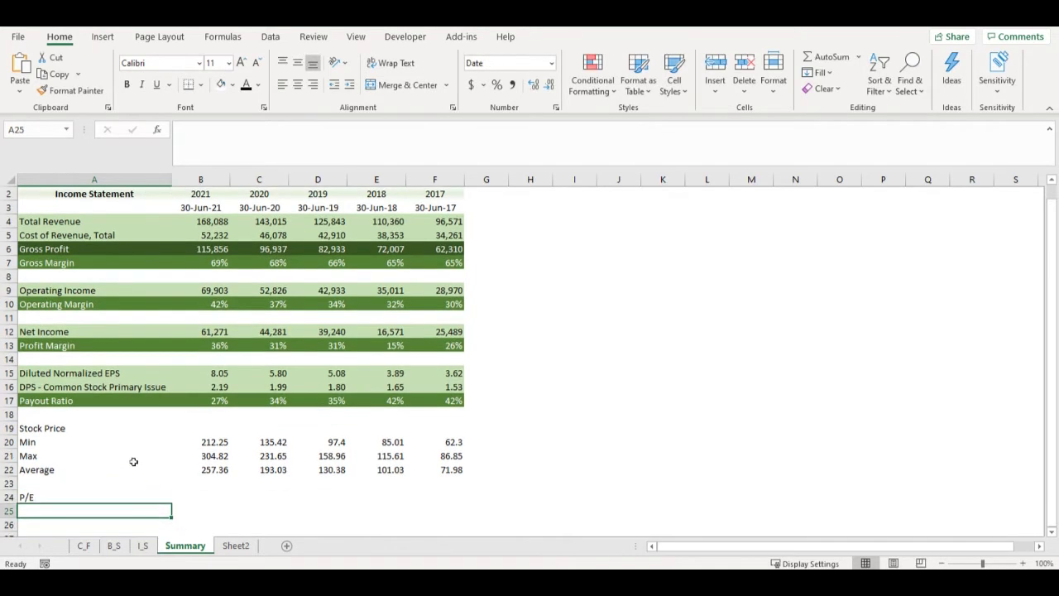
drag(43, 447, 56, 469)
key(ctrl+c)
click(73, 508)
key(ctrl+v)
Calculate the minimum P/E for 2021 in B25 with =B20/B15, dividing the Min stock price by Diluted Normalized EPS
click(217, 510)
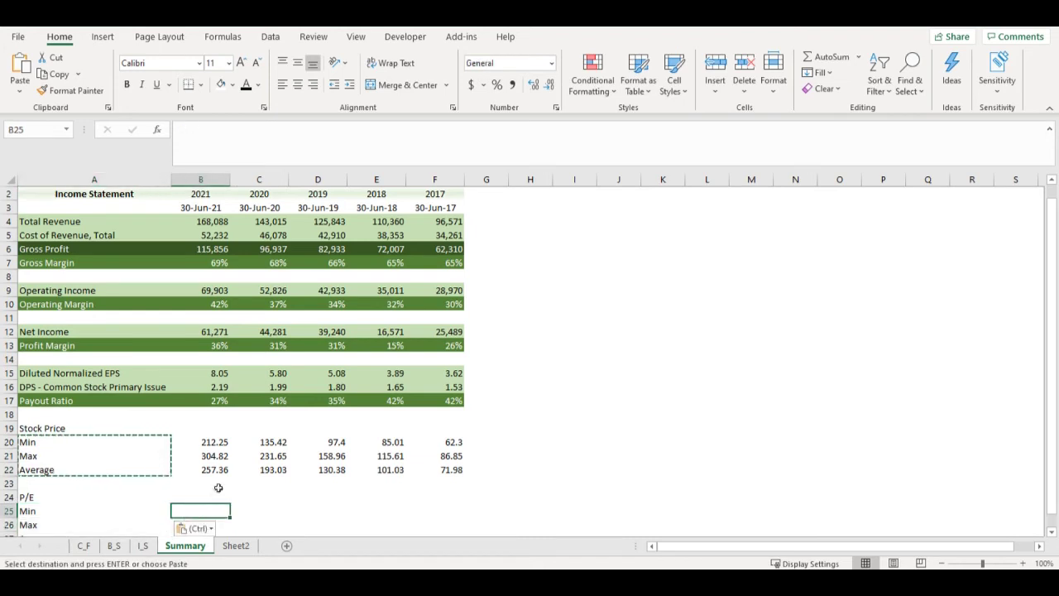
scroll(218, 478, down, 1)
key(Escape)
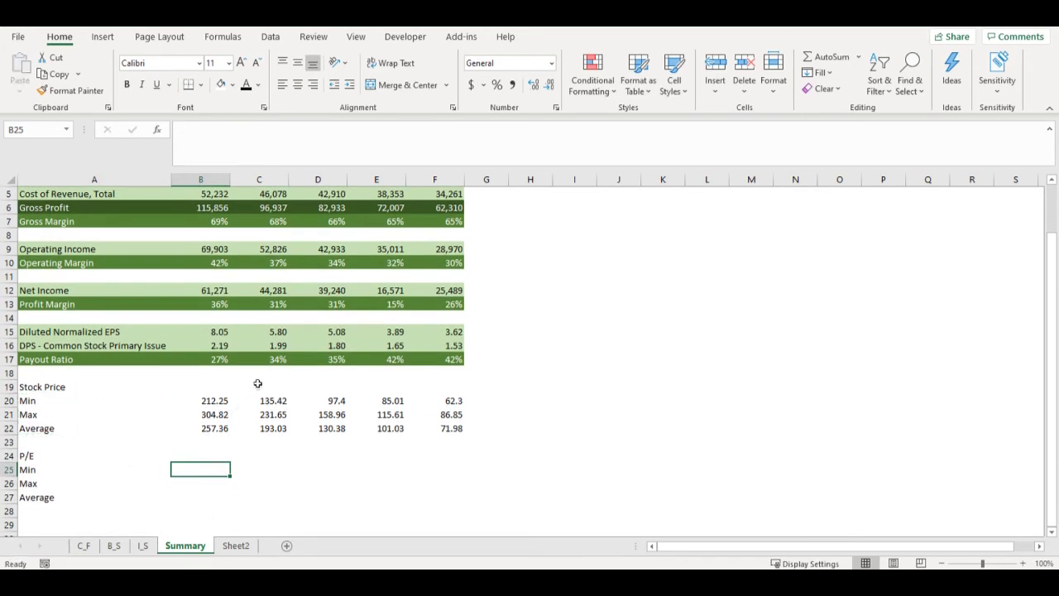
text(=)
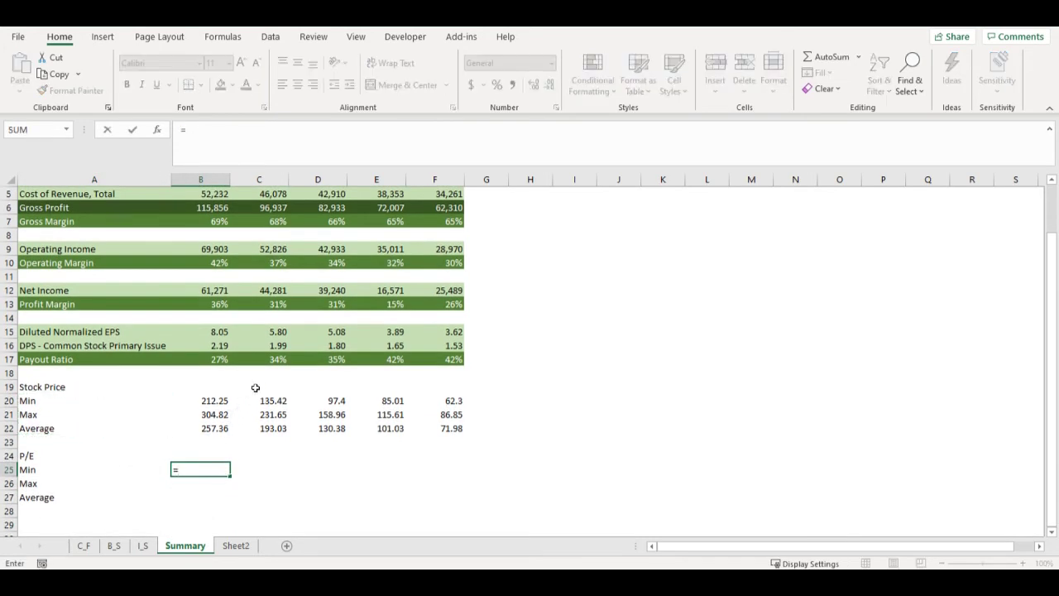
click(217, 400)
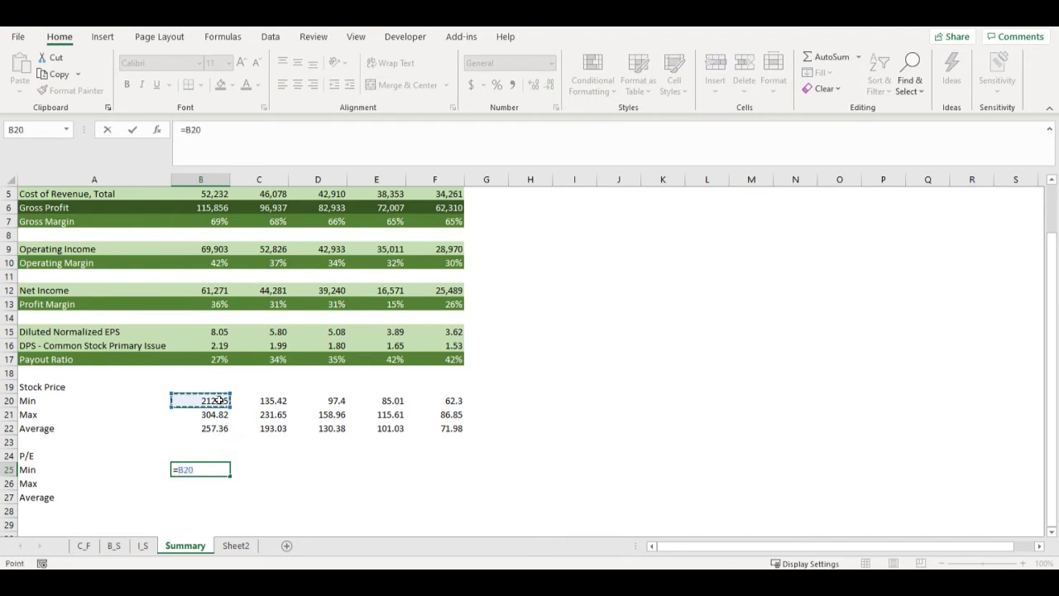
text(/)
click(223, 332)
key(Return)
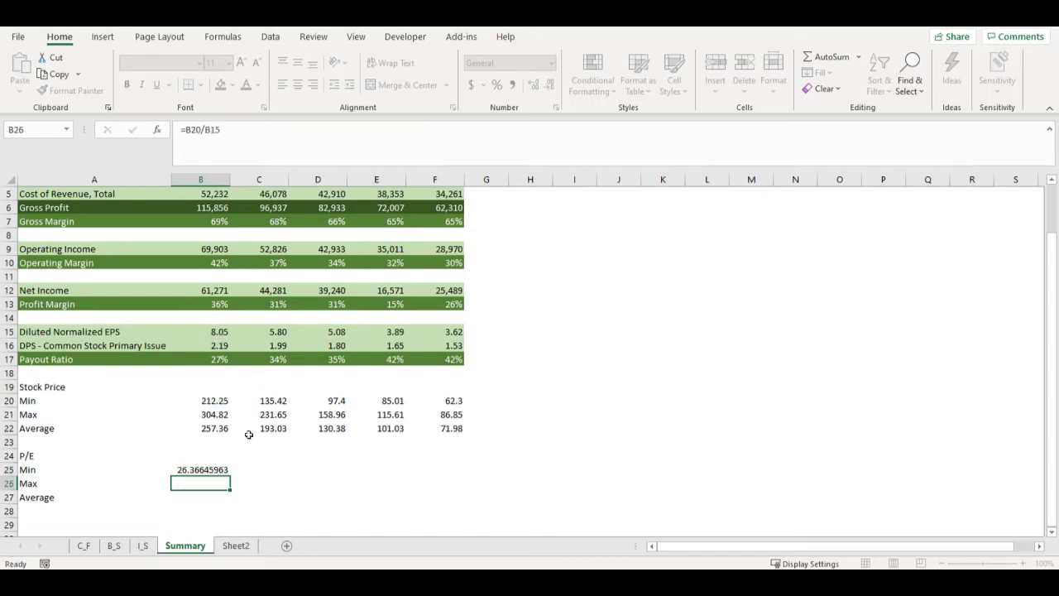
Reduce the minimum P/E in B25 to one decimal place and fill it across the Min row to F25
click(209, 470)
click(548, 85)
click(548, 85)
click(548, 85)
click(548, 85)
click(548, 86)
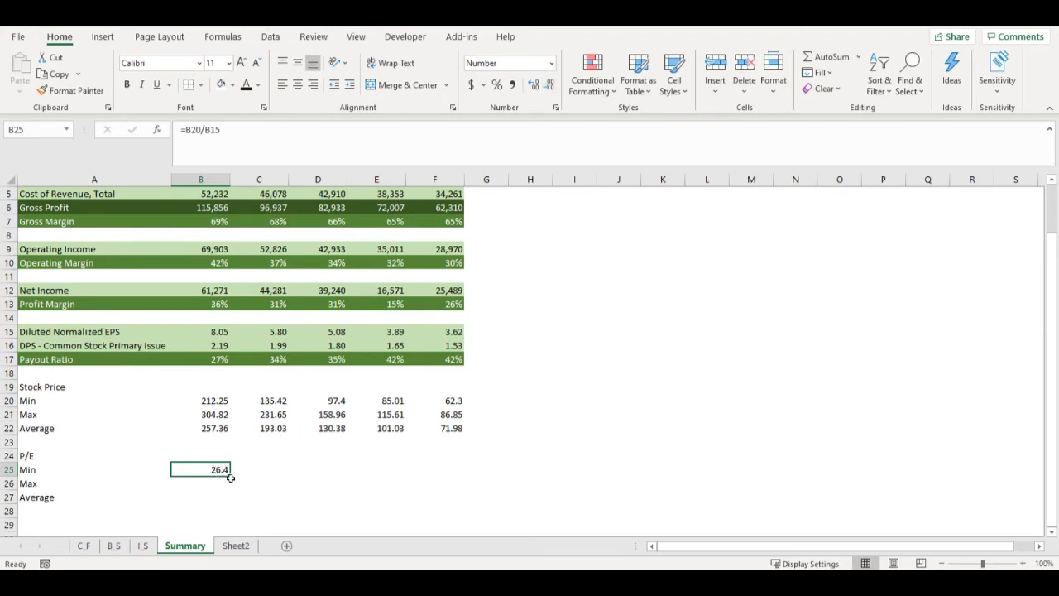
drag(229, 477, 465, 469)
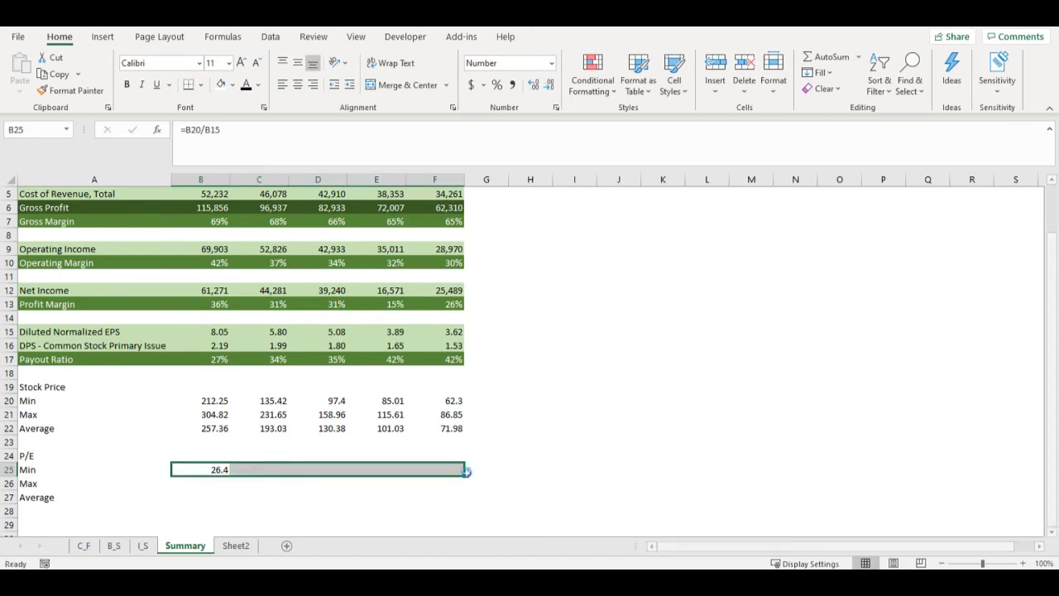
scroll(352, 460, up, 1)
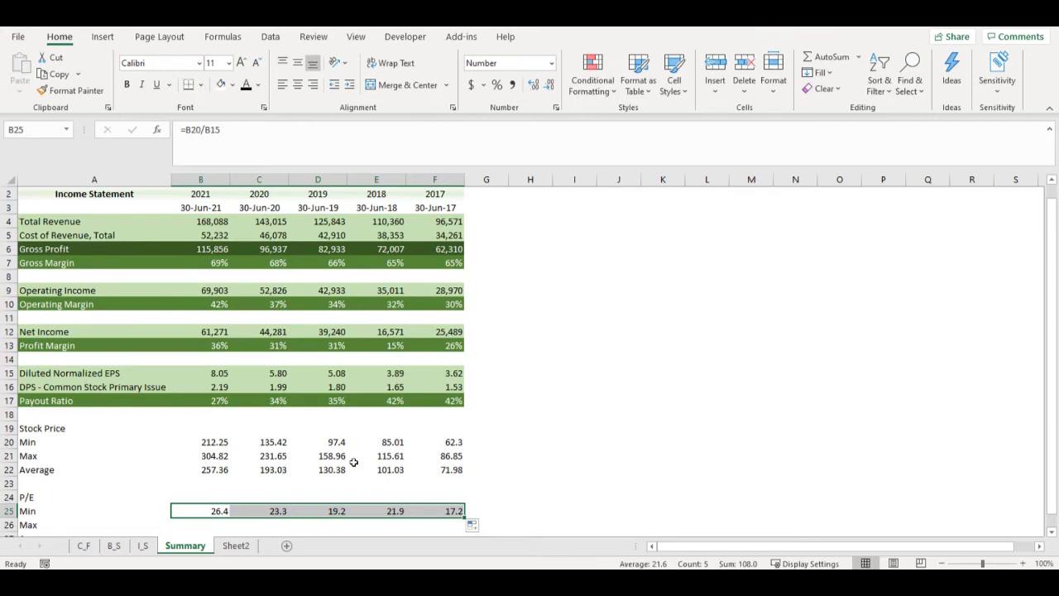
scroll(353, 461, down, 1)
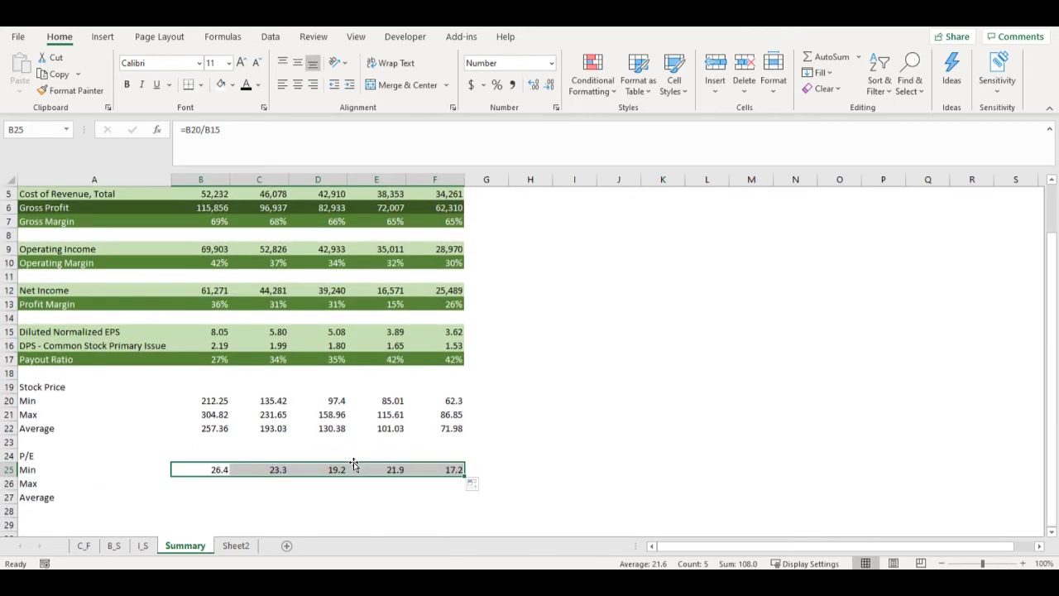
Calculate the maximum P/E in B26 with =B21/B15 and fill it across the Max row to F26
click(219, 484)
text(=)
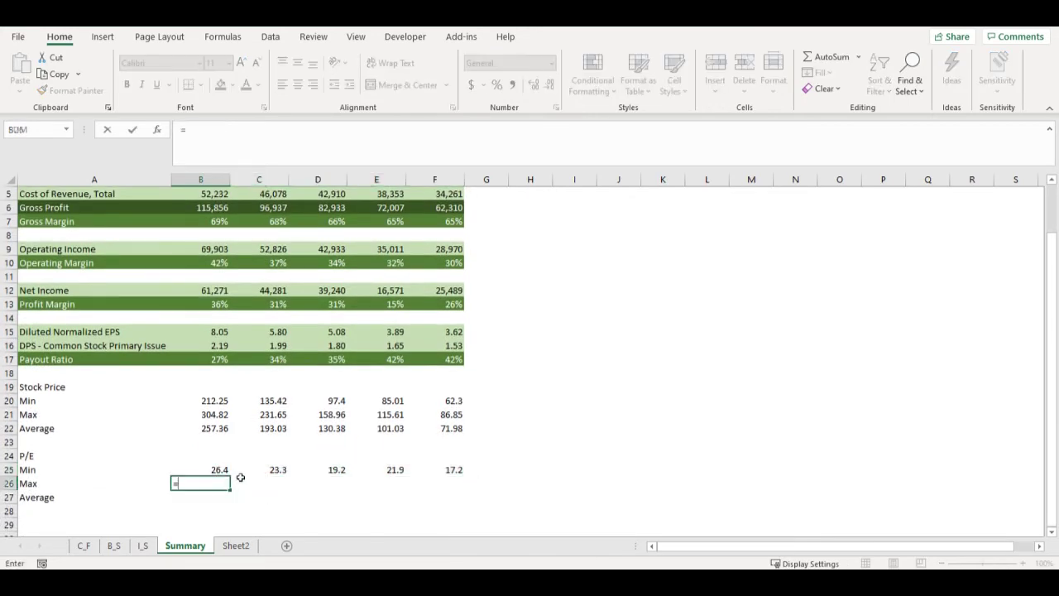
click(217, 414)
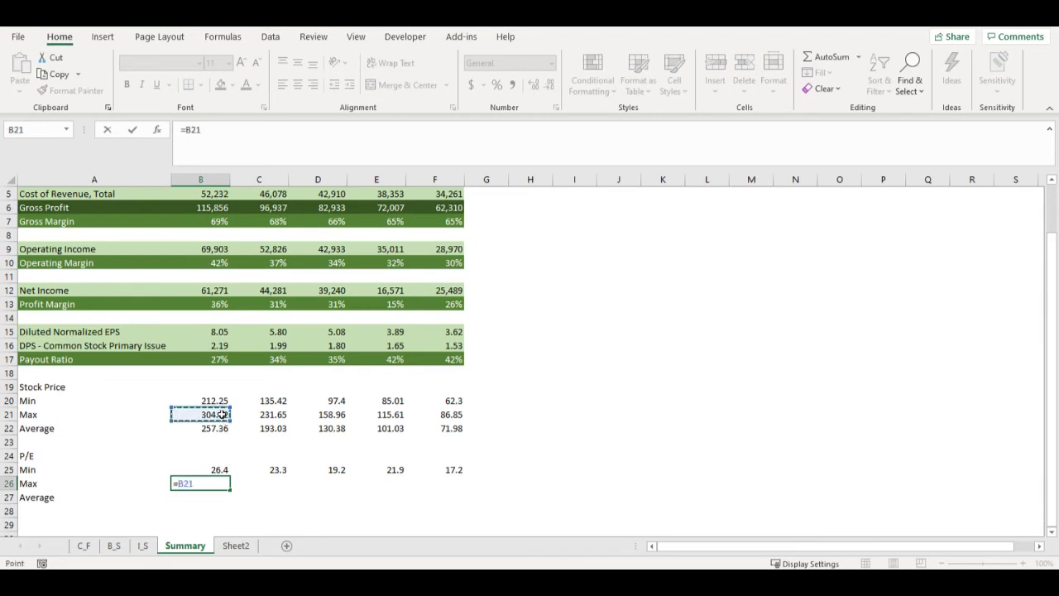
text(/)
click(224, 331)
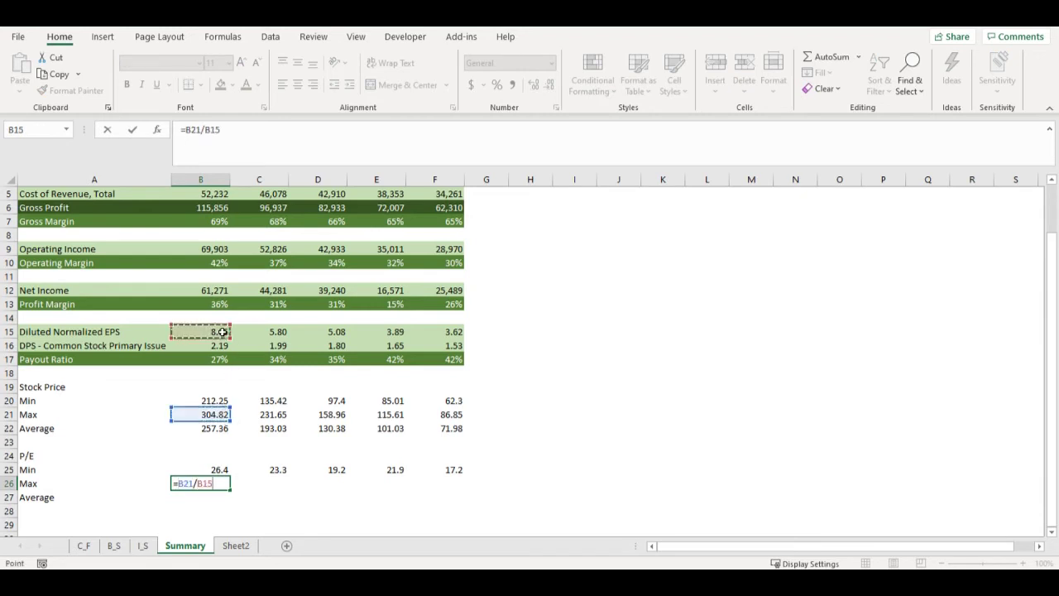
key(Return)
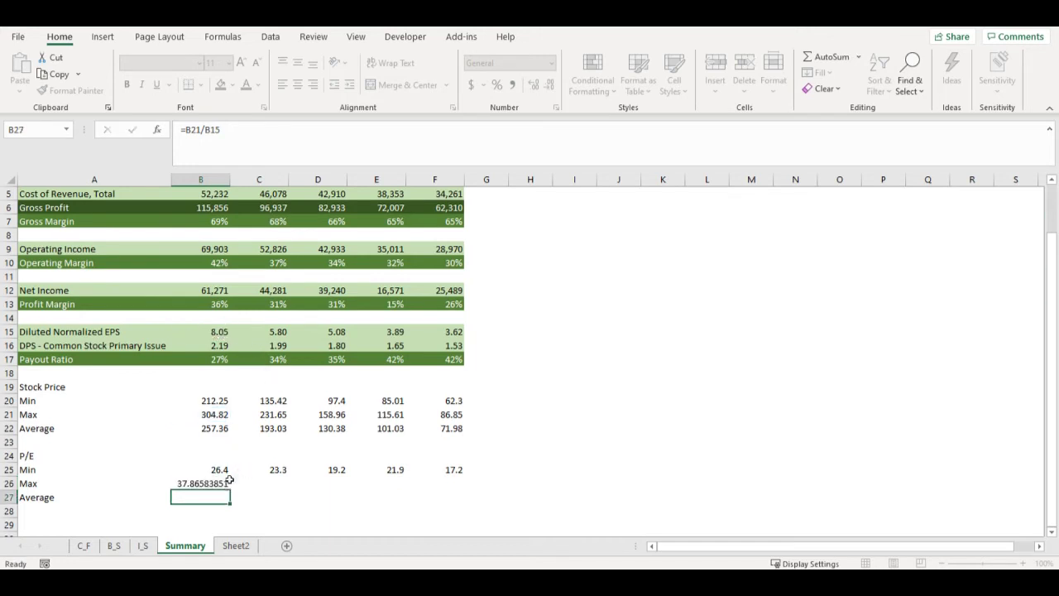
click(218, 483)
drag(230, 489, 446, 489)
Calculate the average P/E in B27 with =B22/B15 and fill it across the Average row to F27
click(200, 495)
text(=)
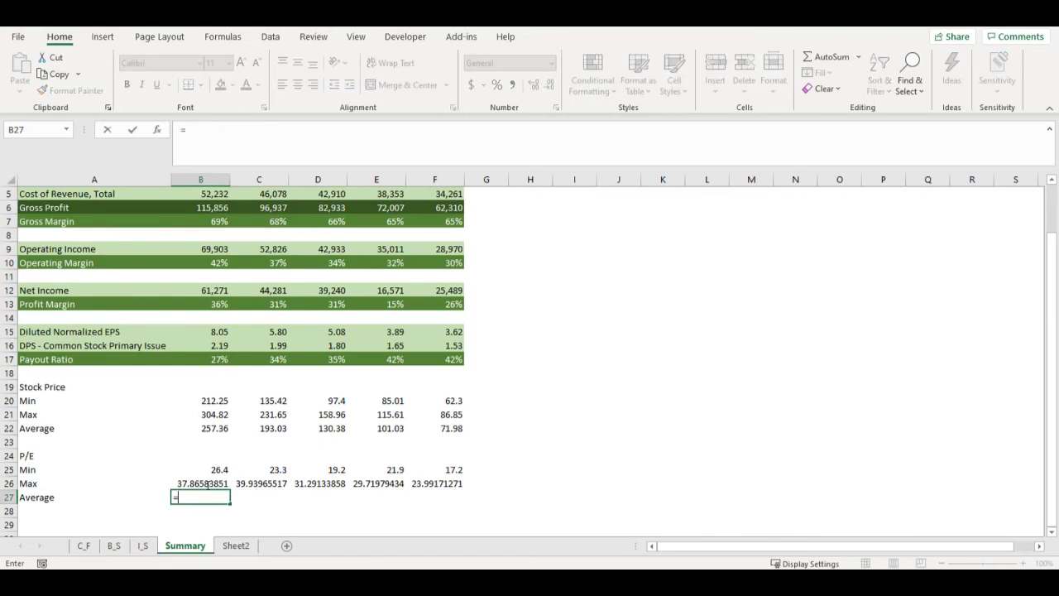
click(214, 430)
text(/)
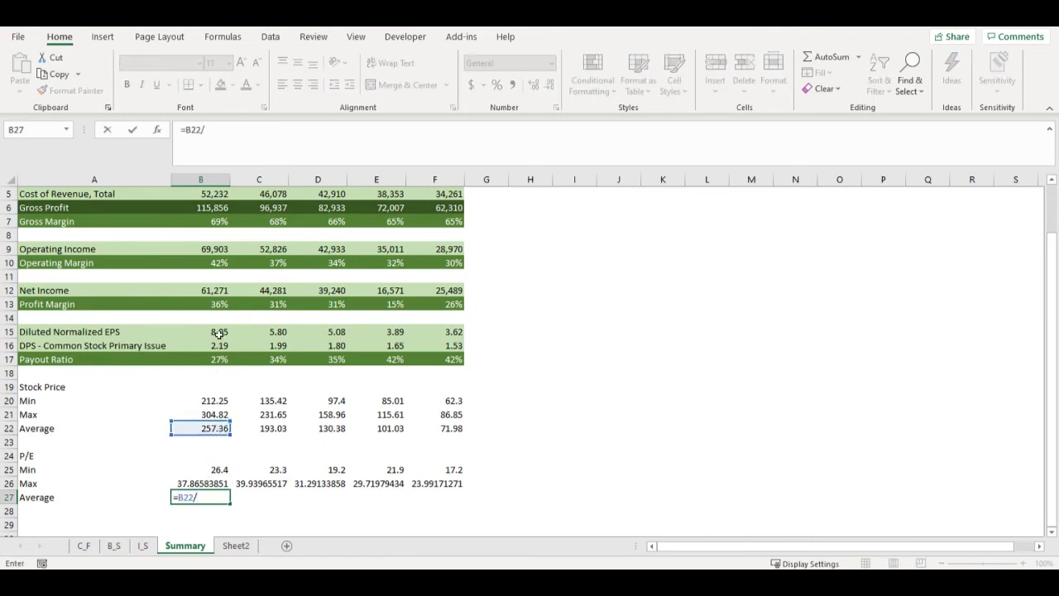
click(218, 331)
key(Return)
click(230, 499)
drag(231, 503, 448, 500)
Copy the number format of the Min P/E row B25:F25 onto the Max and Average P/E rows B26:F27
drag(217, 470, 447, 470)
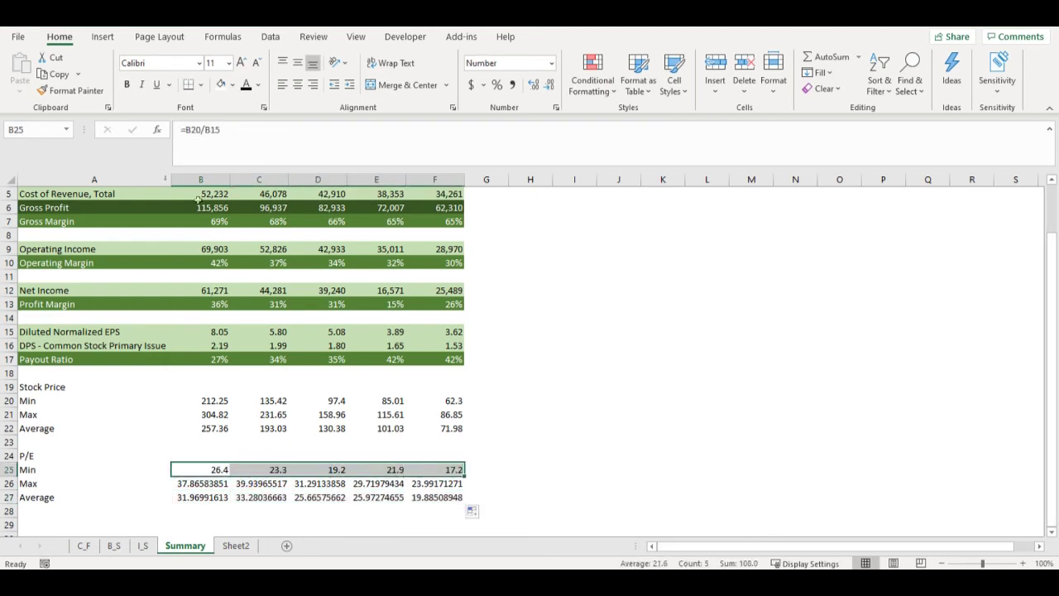
click(72, 91)
drag(208, 484, 451, 495)
click(211, 525)
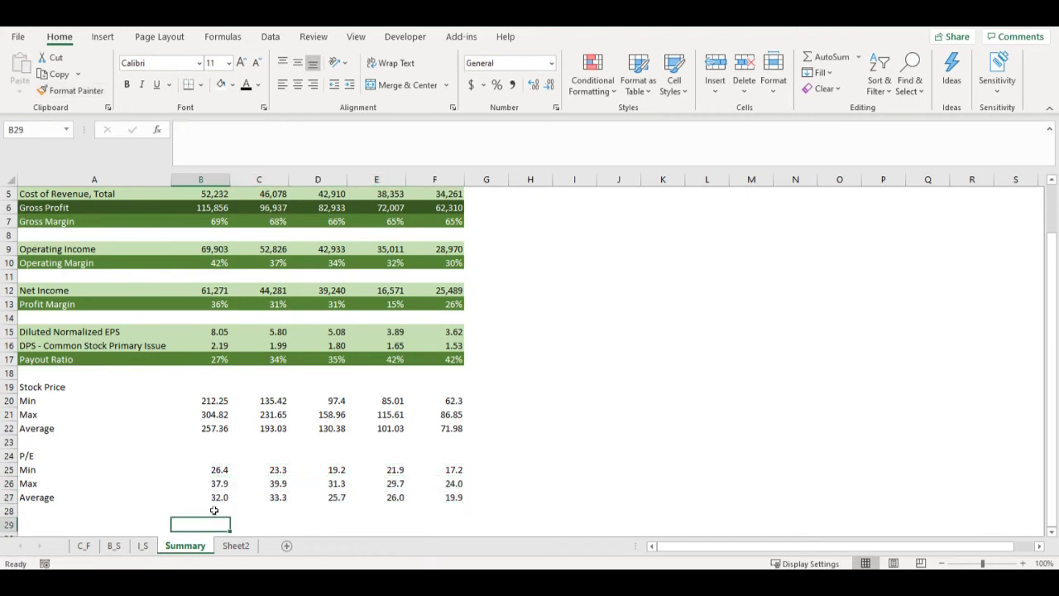
Label A29 "Today Price" and enter the previous day's date in A30 with =TODAY()-1
scroll(220, 497, down, 1)
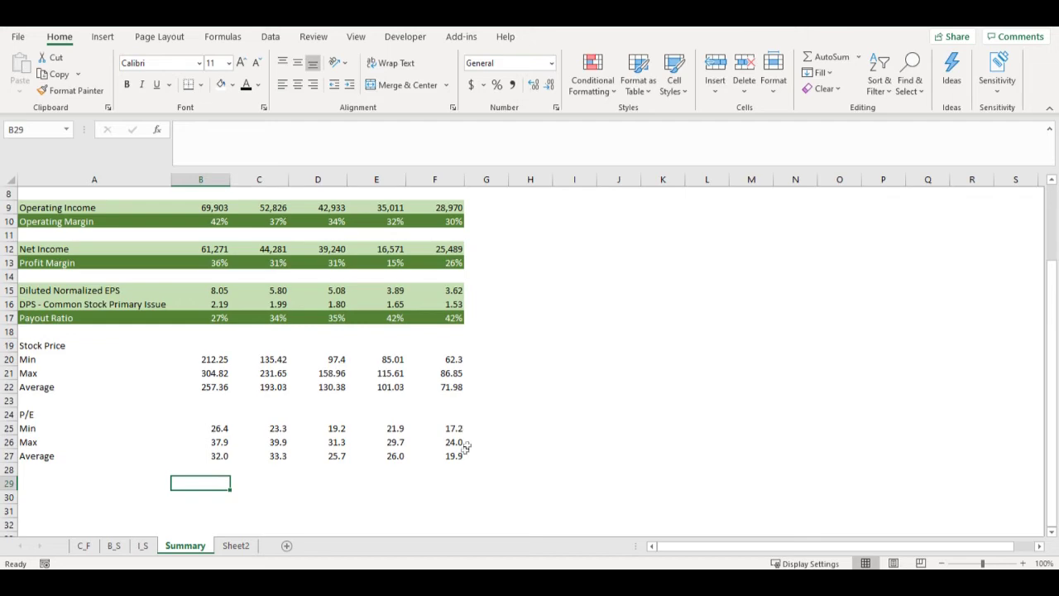
scroll(101, 491, up, 3)
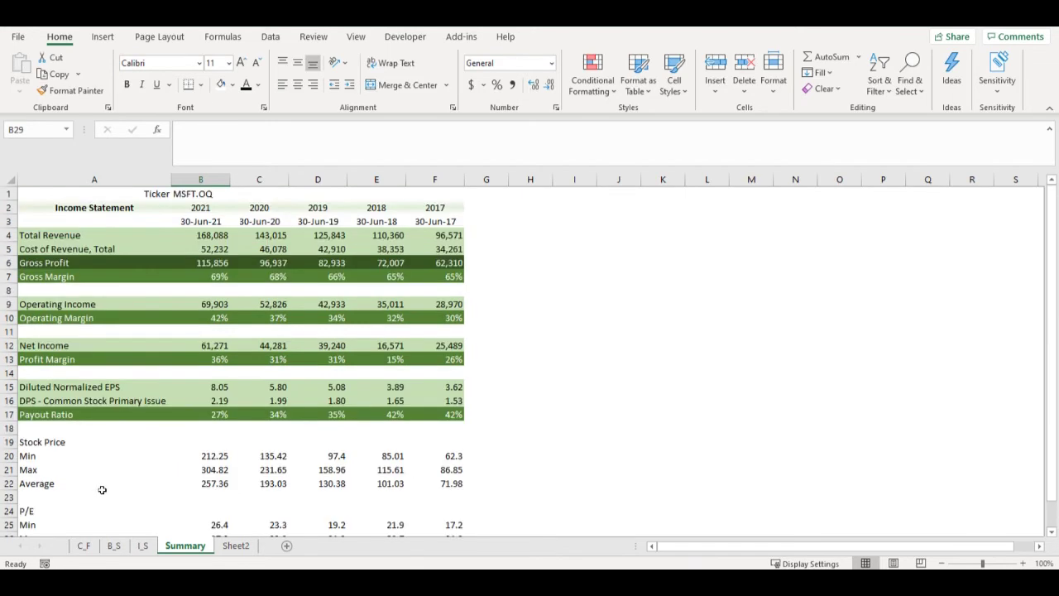
scroll(101, 491, down, 2)
click(46, 498)
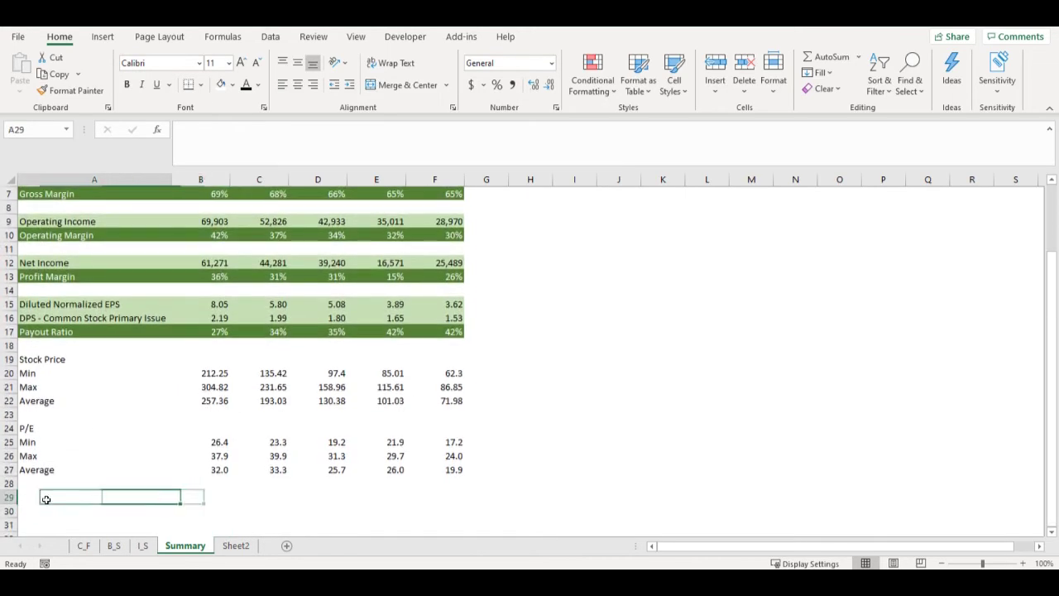
text(Today Price)
key(Return)
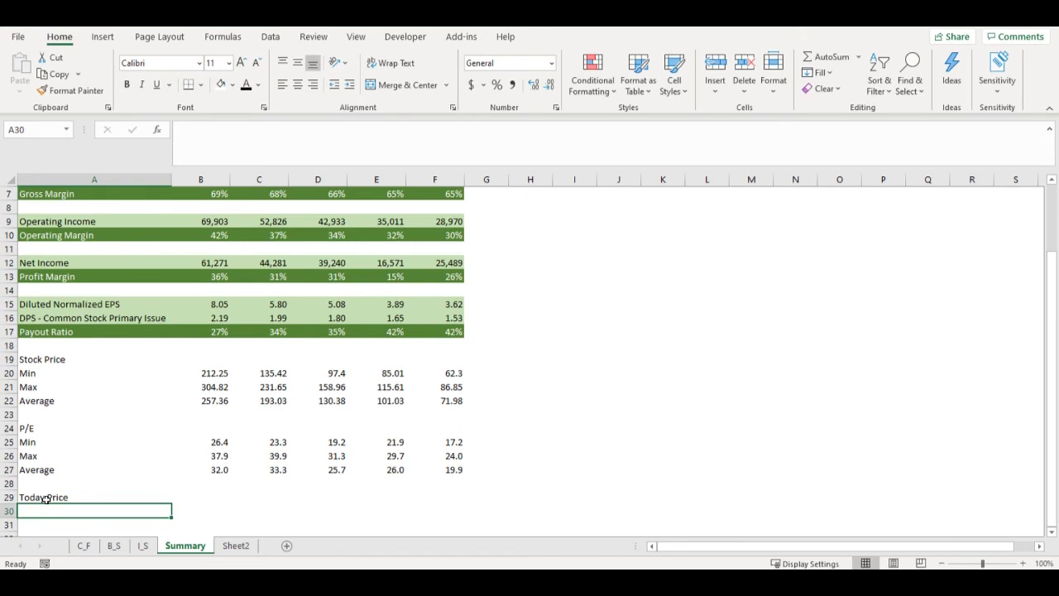
text(=t)
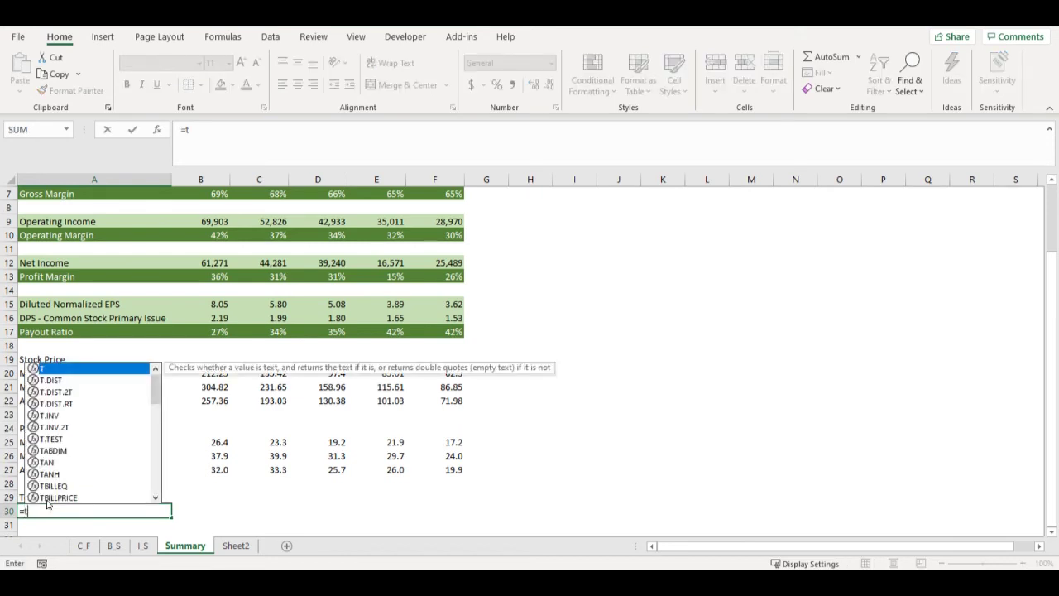
text(oday()-1)
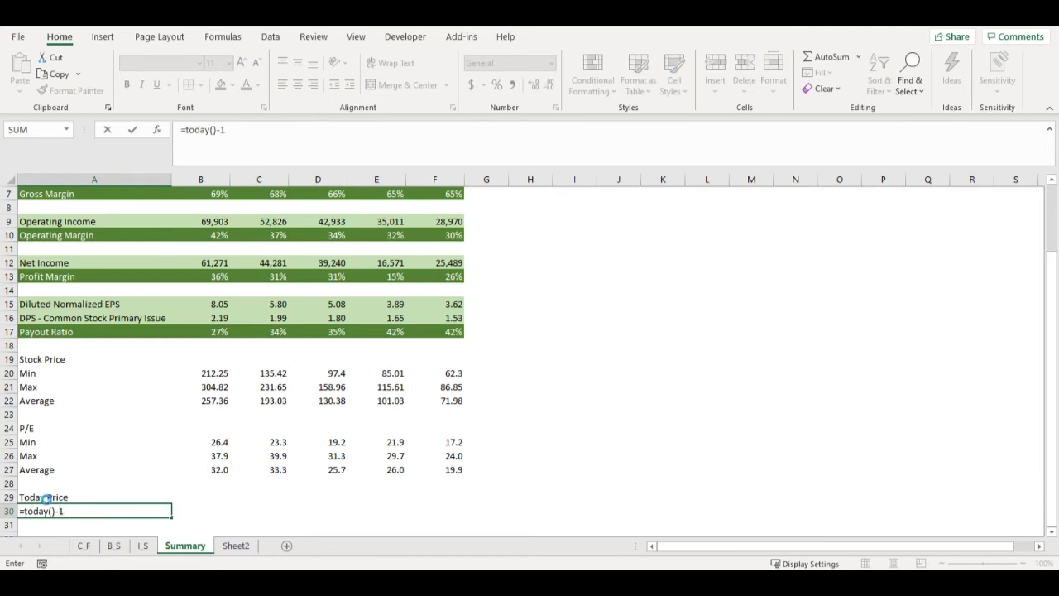
key(Tab)
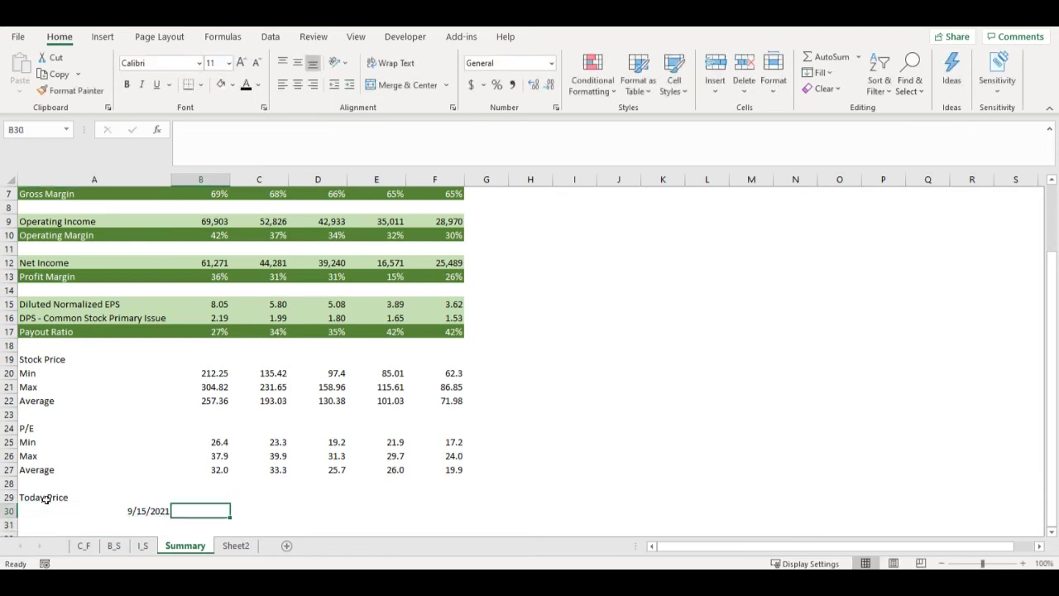
Look up the closing price for the date in A30 by entering =SUMIF(Sheet2!$B:$B;Summary!A30;Sheet2!C:C) in B30
text(=)
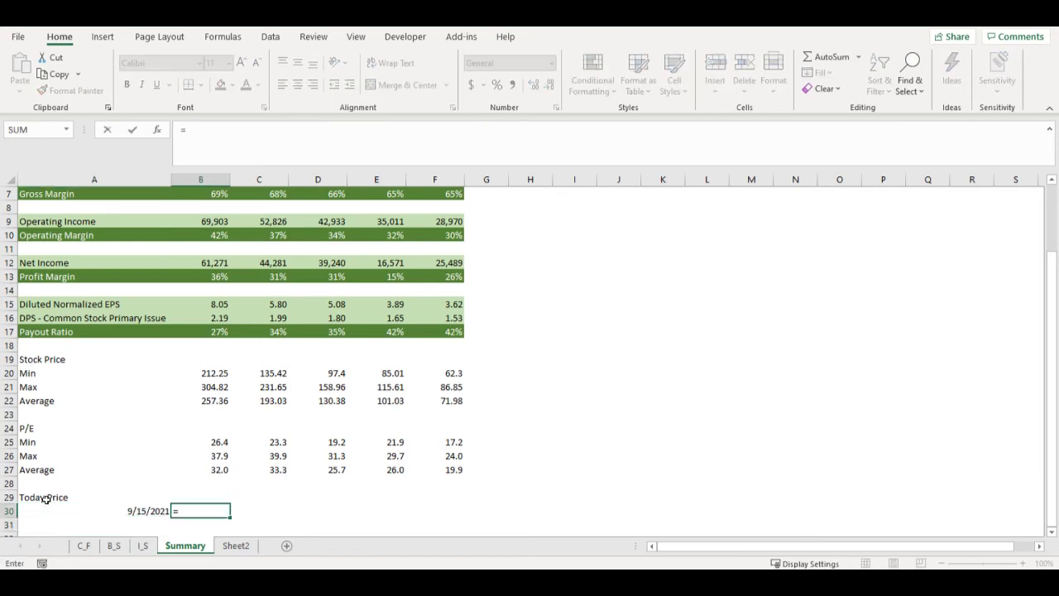
text(sumif)
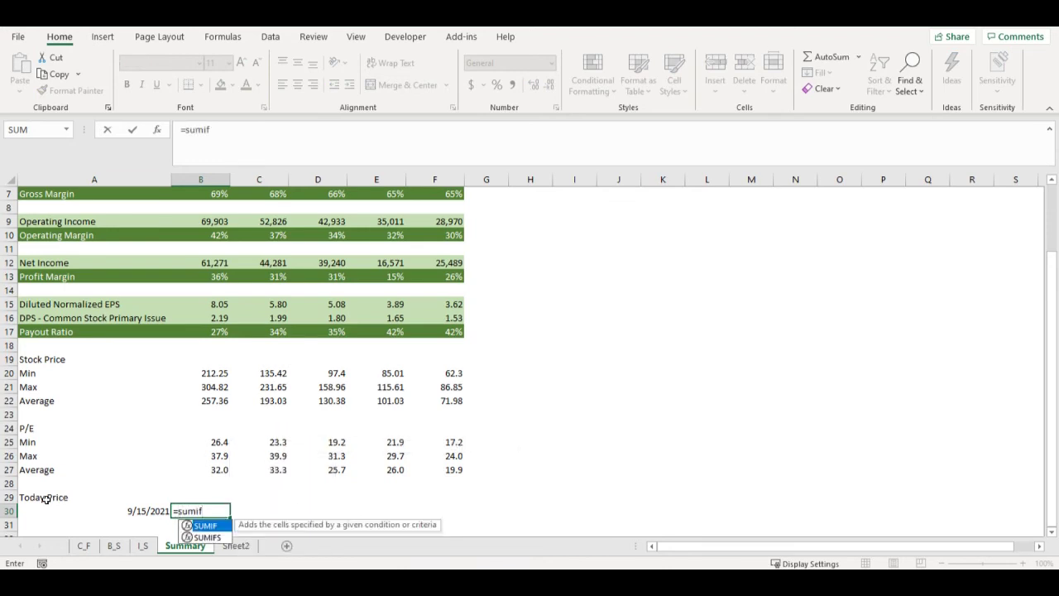
text(()
click(236, 546)
click(95, 178)
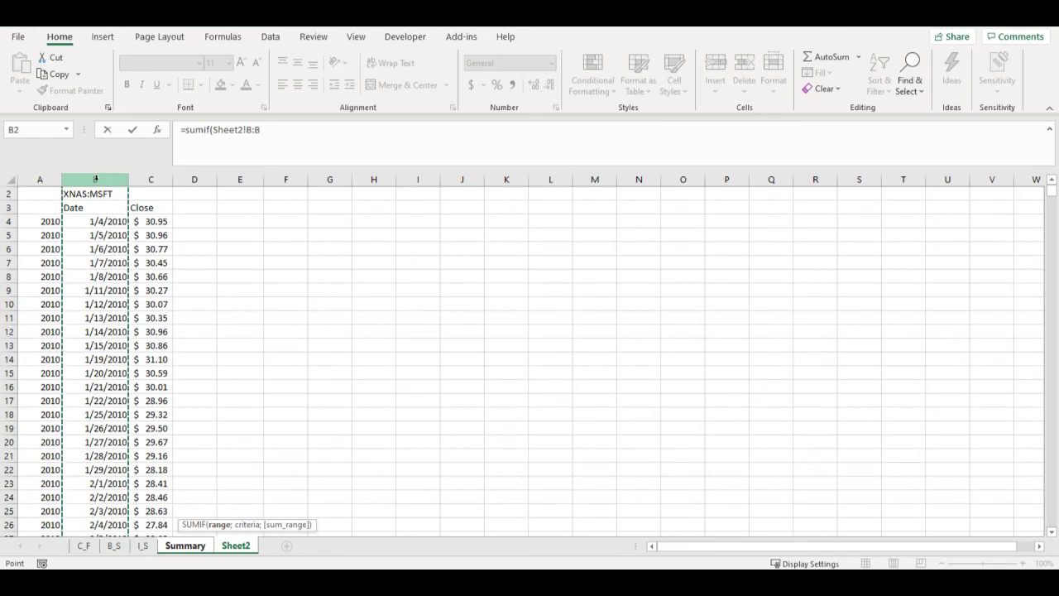
text(;)
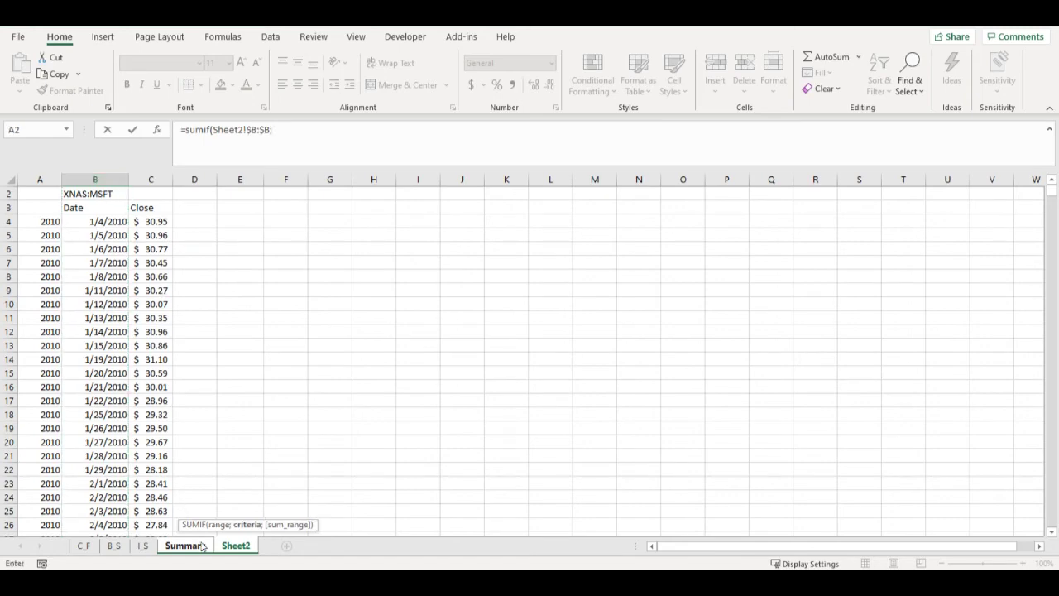
click(186, 546)
click(116, 514)
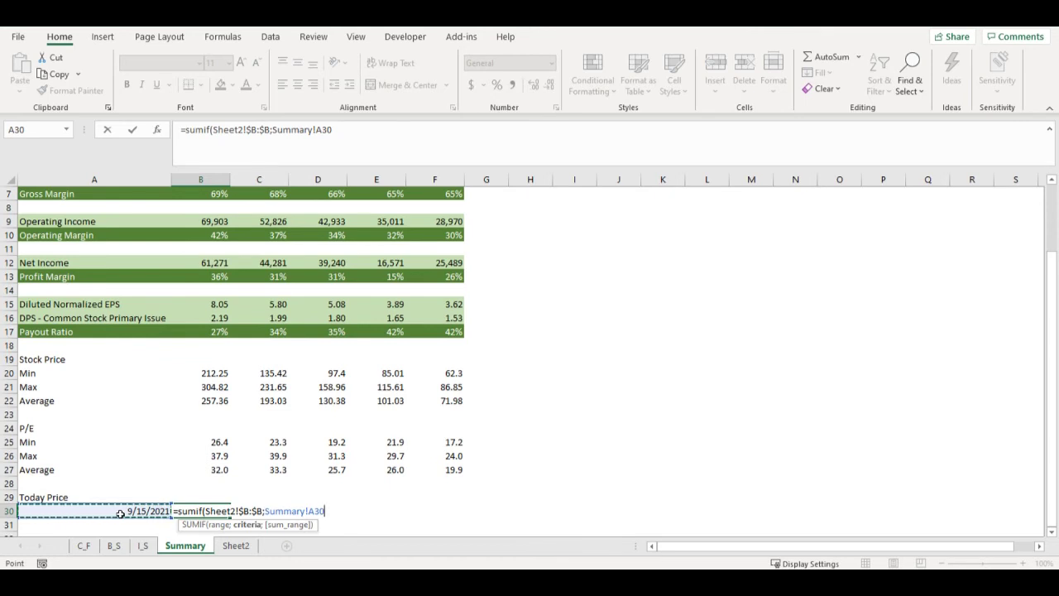
text(;)
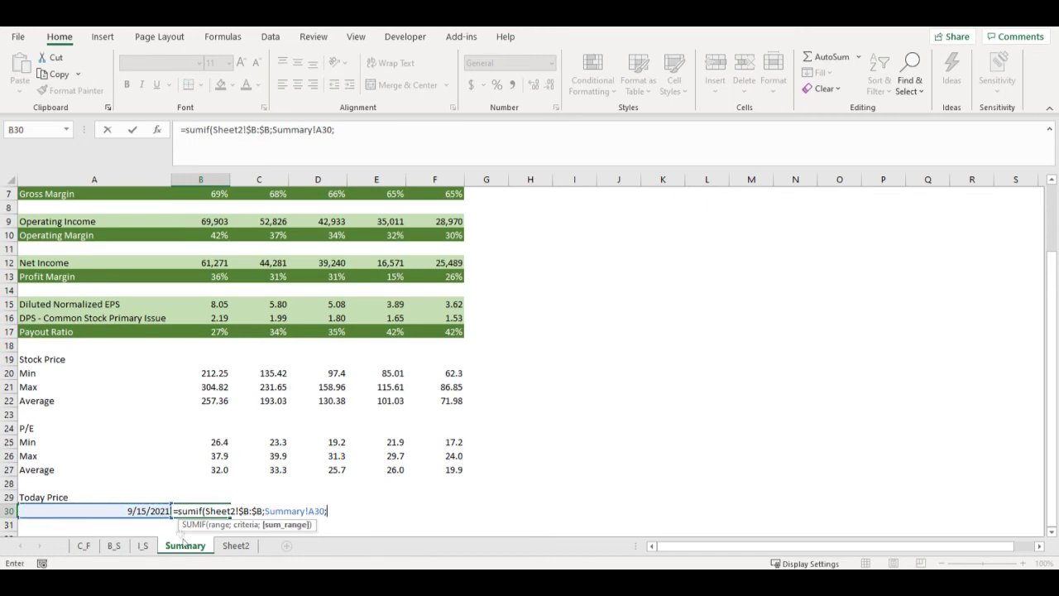
click(235, 545)
click(157, 180)
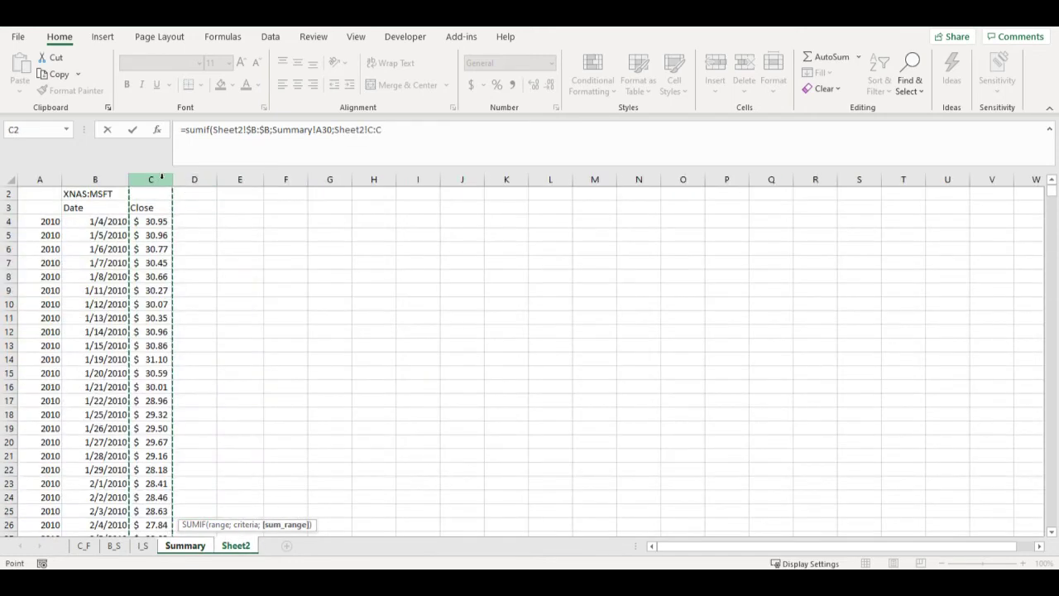
text())
key(Return)
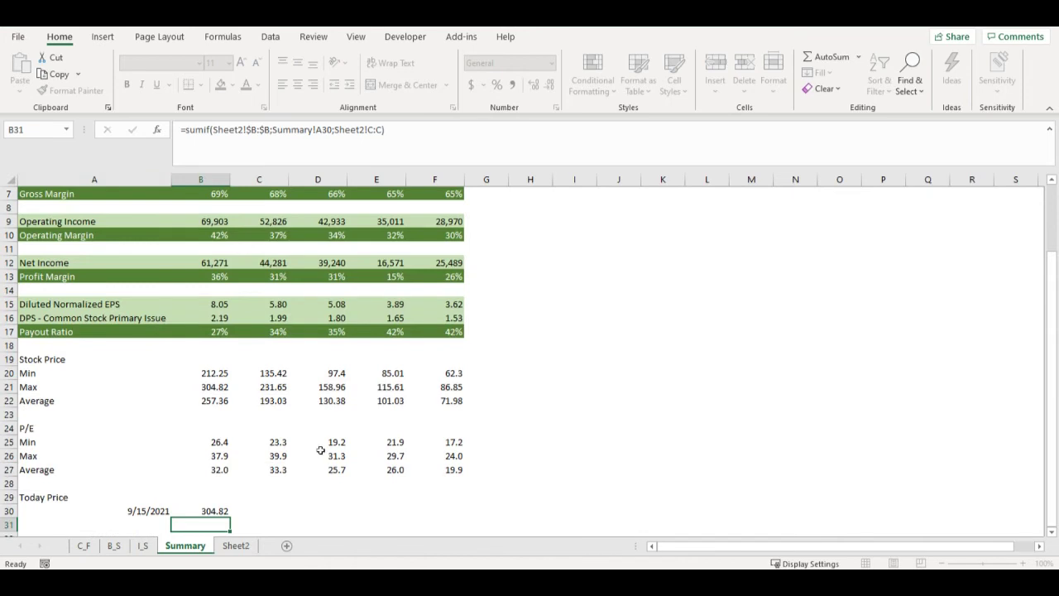
click(211, 511)
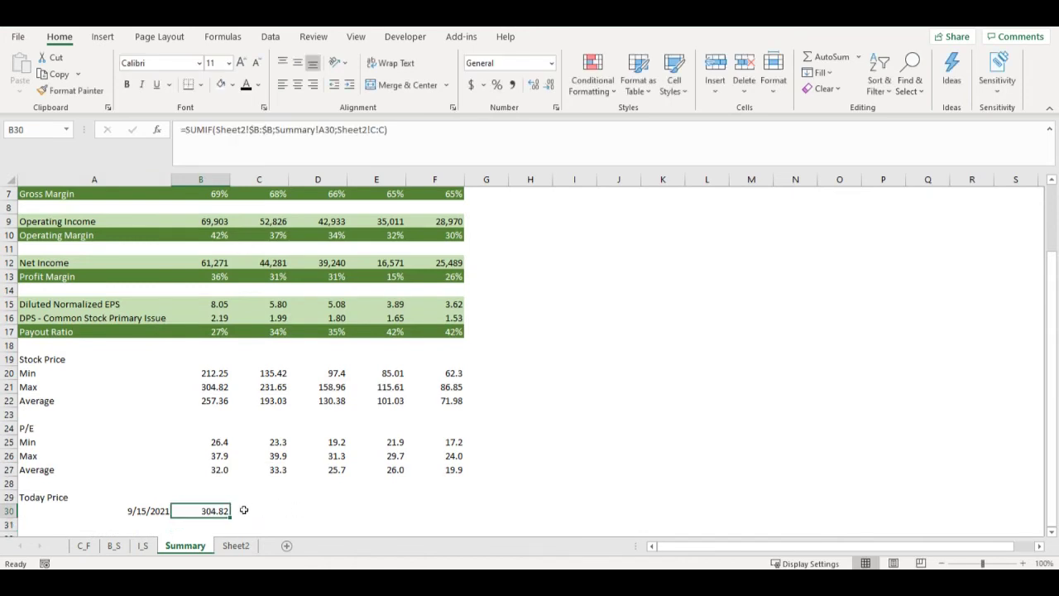
click(277, 499)
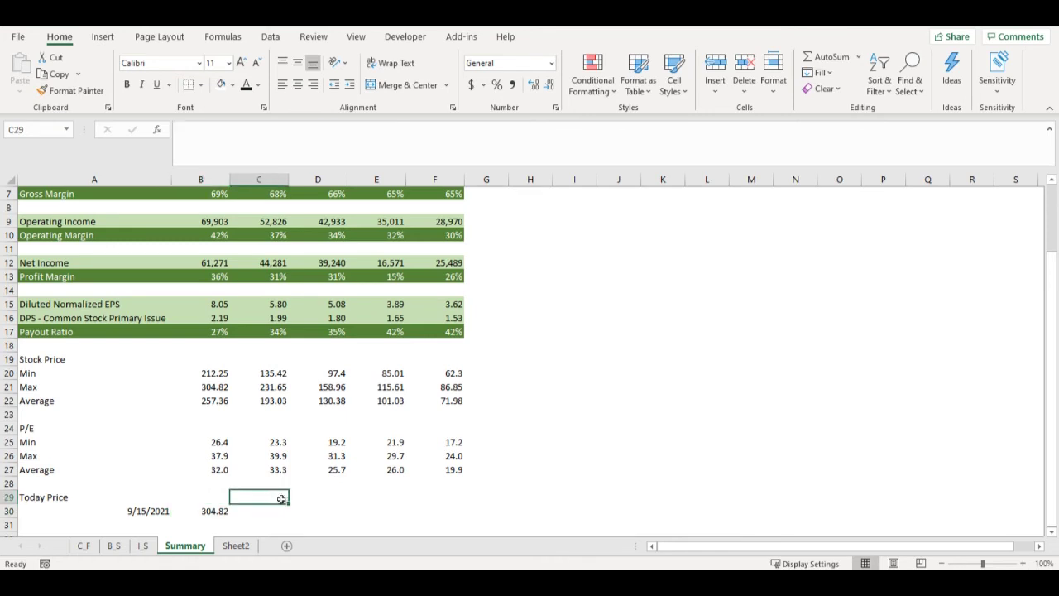
Add the label "Today P/E" in A31, below the date row
scroll(170, 511, down, 2)
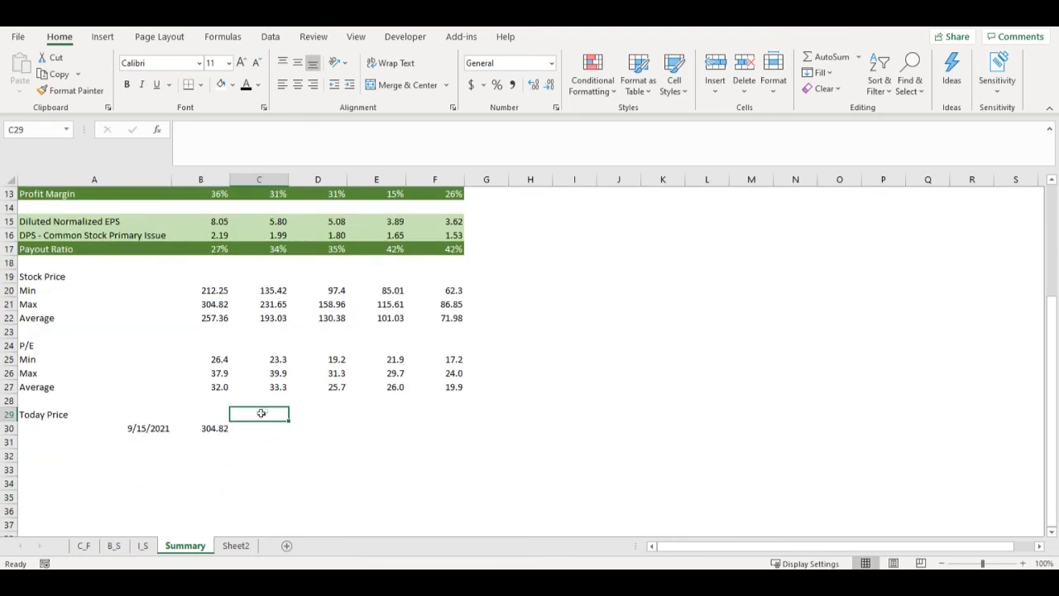
click(78, 453)
click(124, 441)
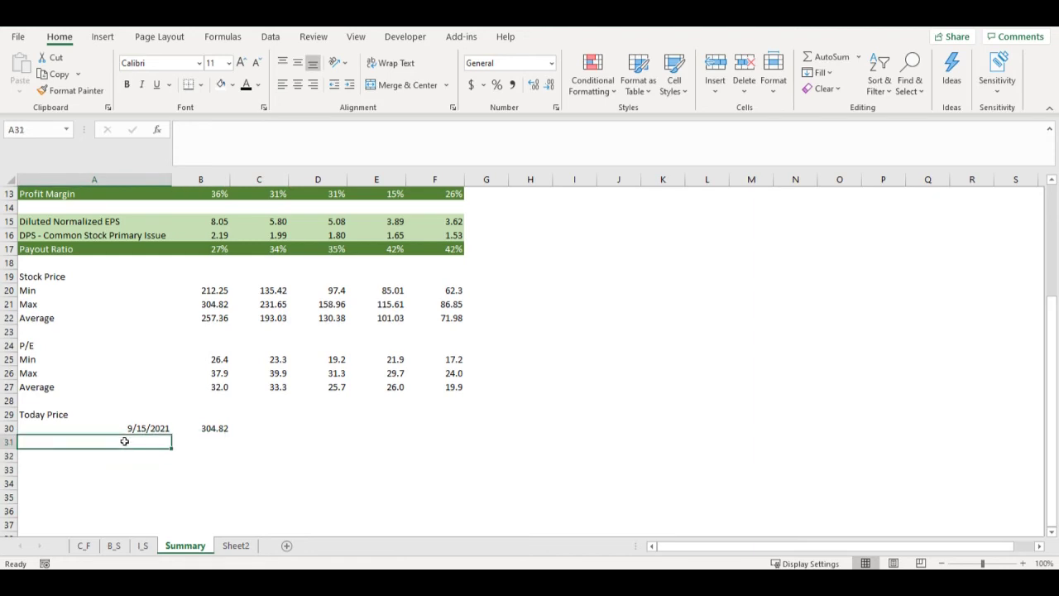
text(Today)
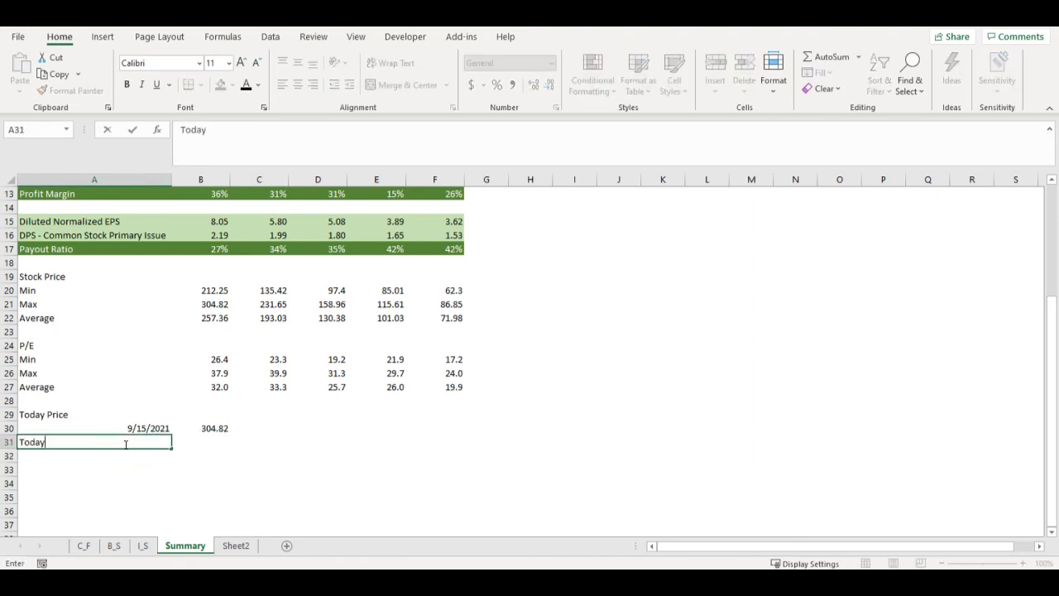
text( P/E)
key(Return)
Calculate the current P/E in B32 with =B30/B15, dividing today's price by the 2021 diluted EPS
key(Right)
text(=)
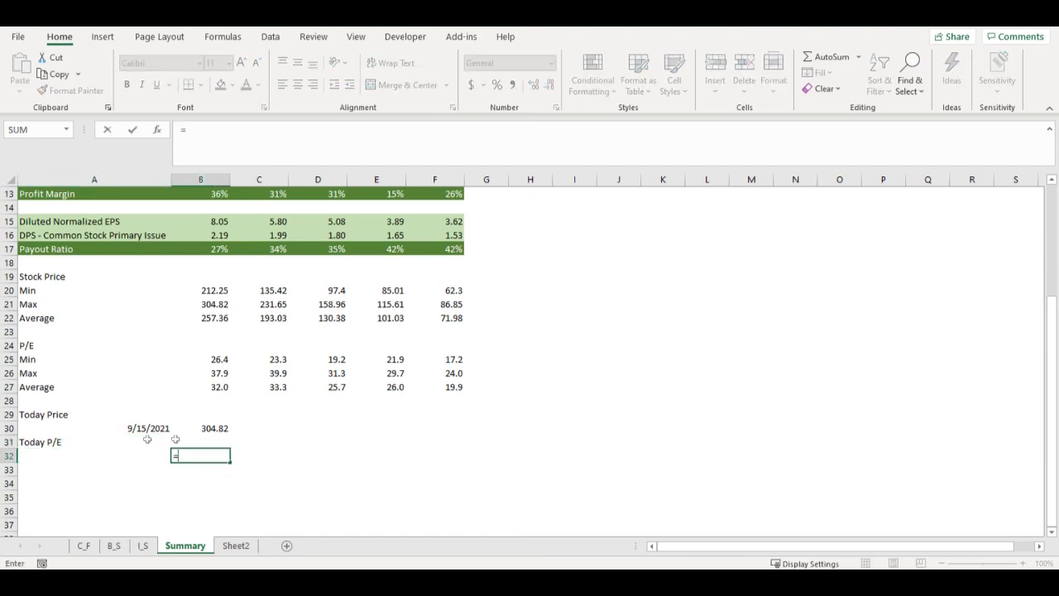
click(222, 428)
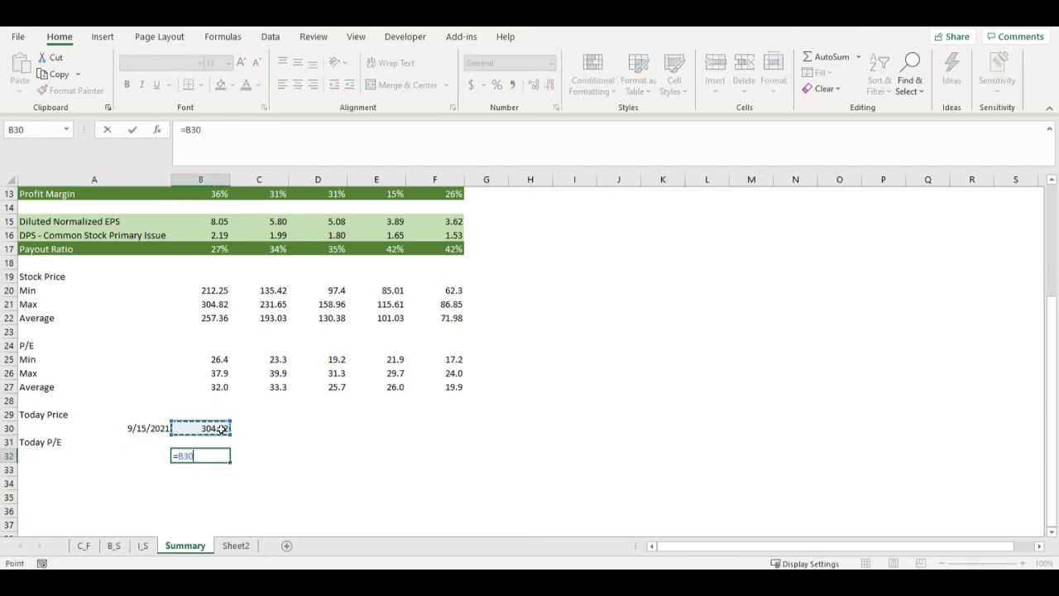
text(/)
scroll(227, 398, up, 1)
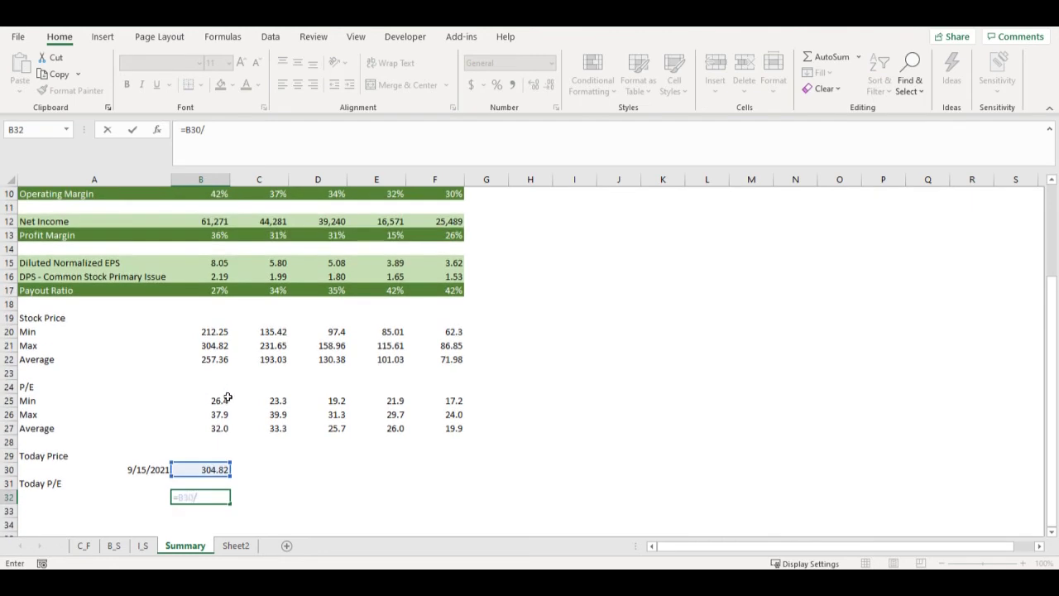
click(222, 263)
key(Return)
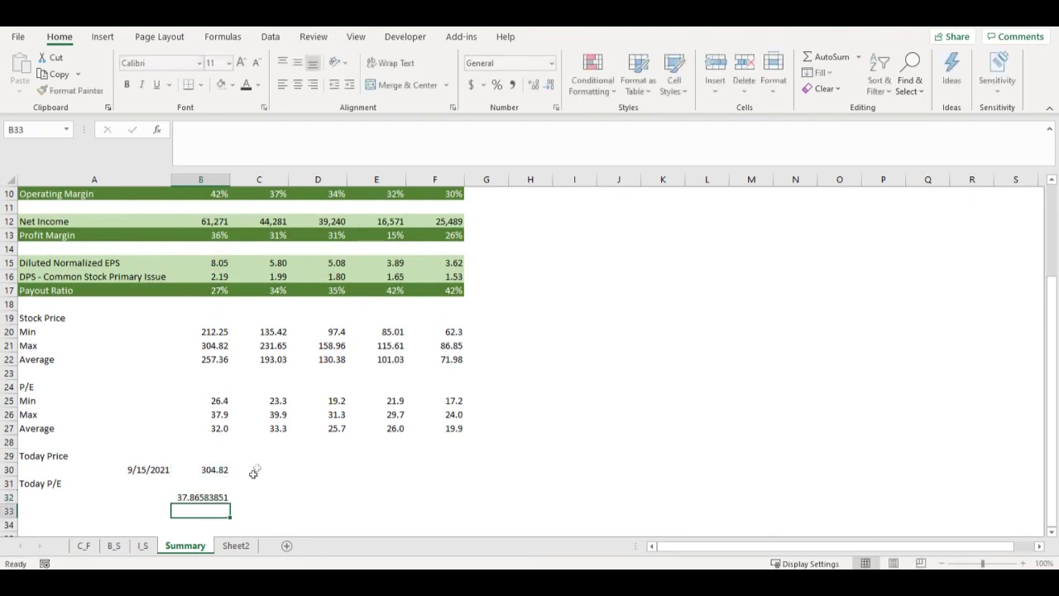
Reduce the current P/E in B32 to two decimal places
click(216, 497)
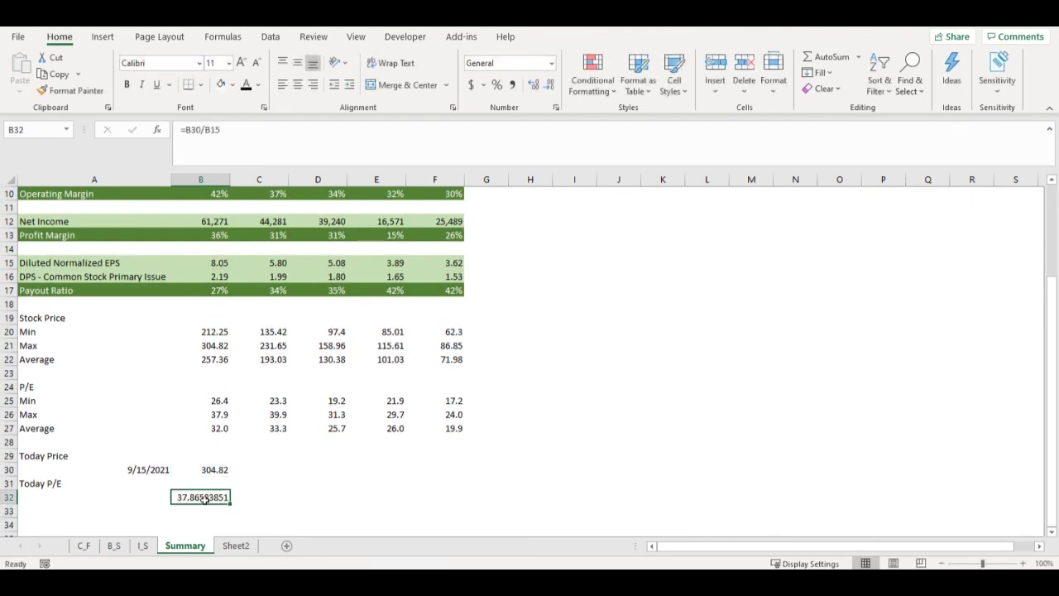
click(549, 85)
click(549, 85)
click(550, 85)
click(549, 85)
click(549, 85)
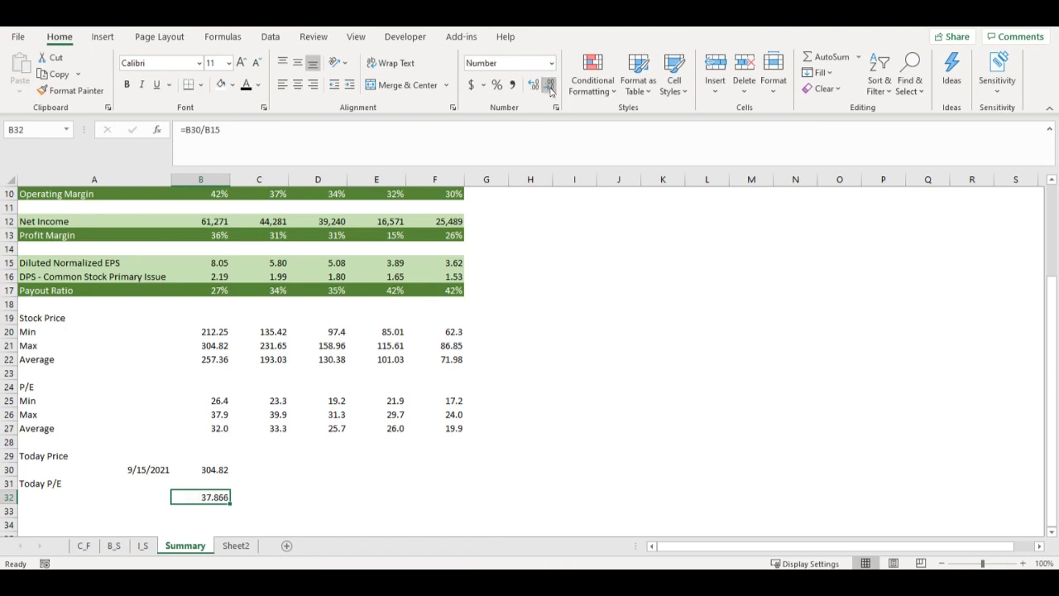
click(549, 85)
click(221, 519)
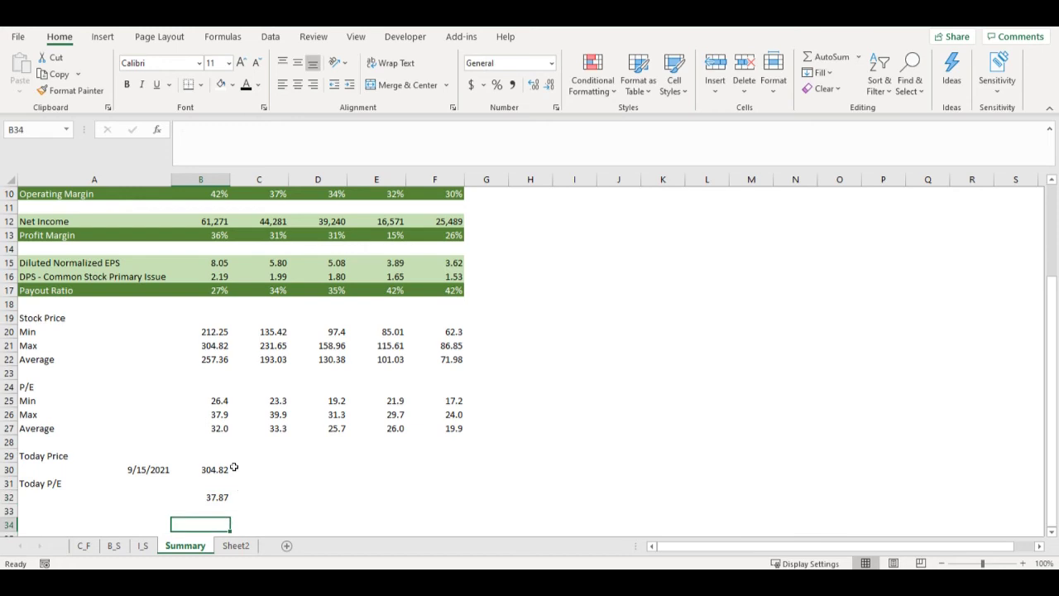
Calculate the gap between the current and average P/E in B33 with =$B$32-B27 and fill it across to F33
click(222, 512)
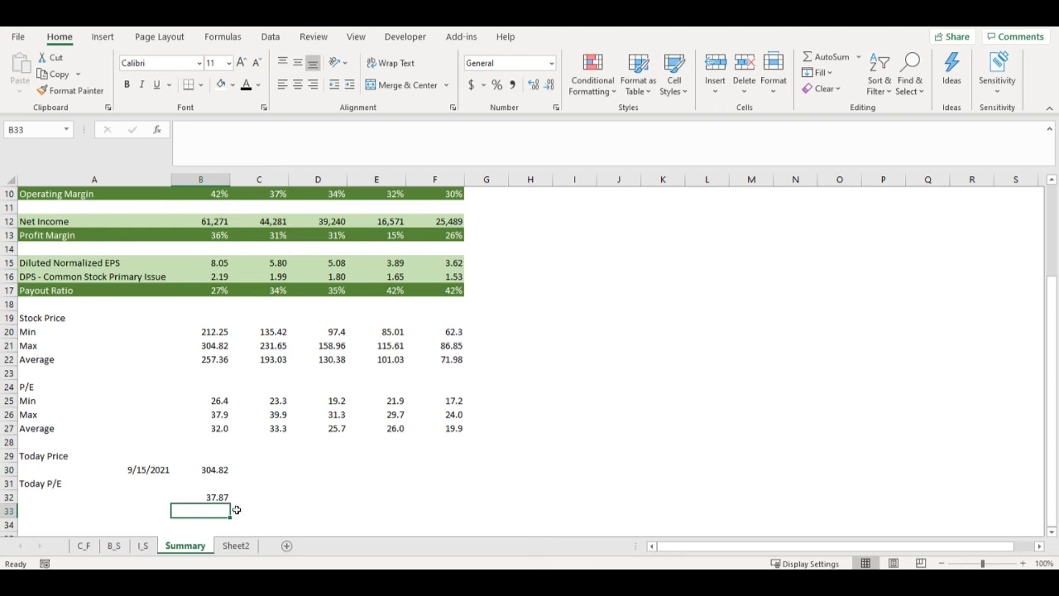
text(=)
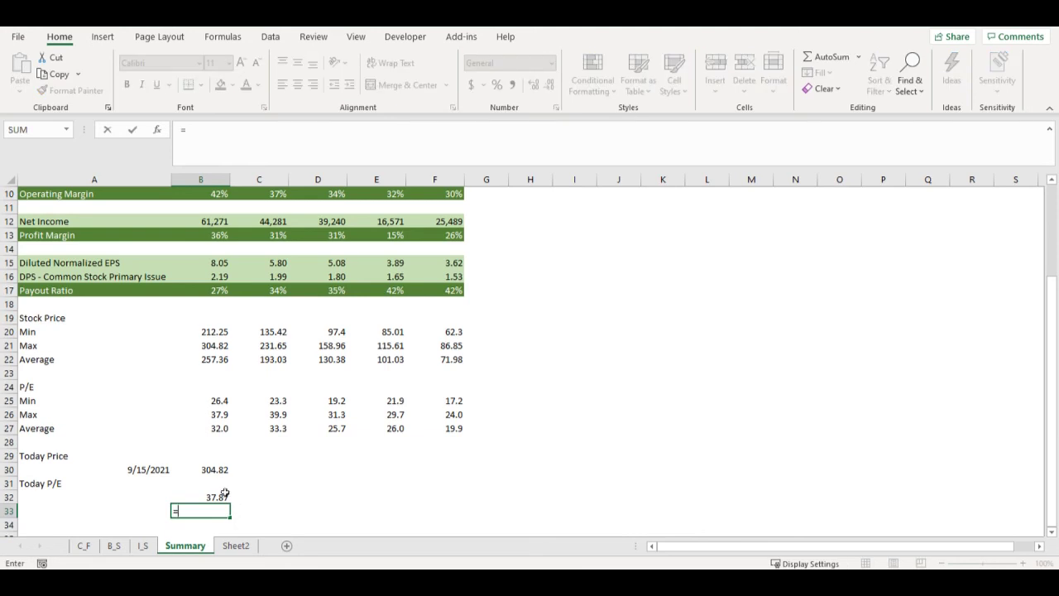
click(221, 497)
key(F4)
text(-)
click(222, 429)
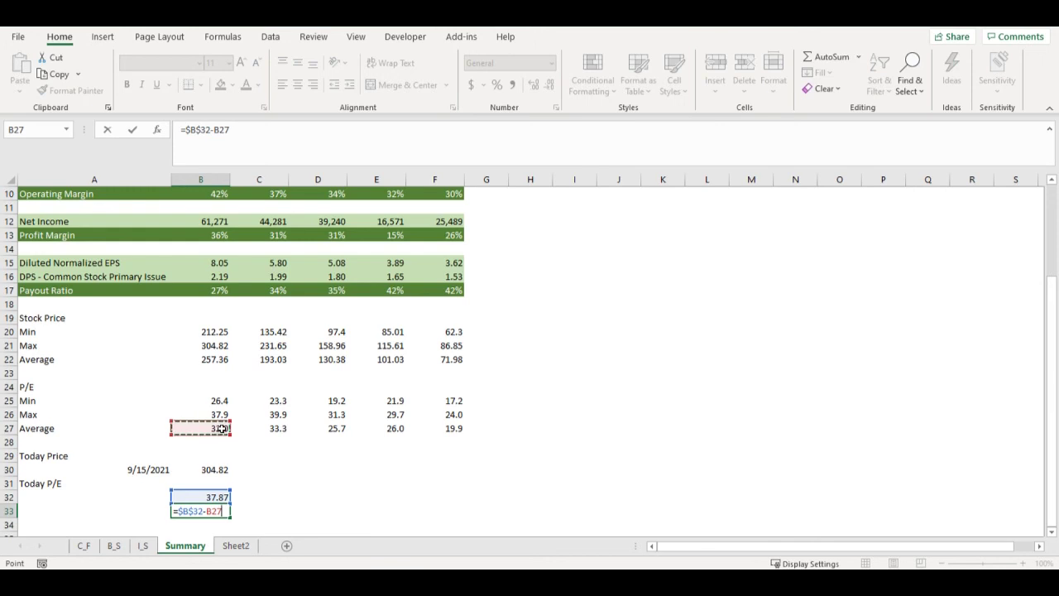
key(Return)
click(220, 510)
drag(231, 518, 473, 501)
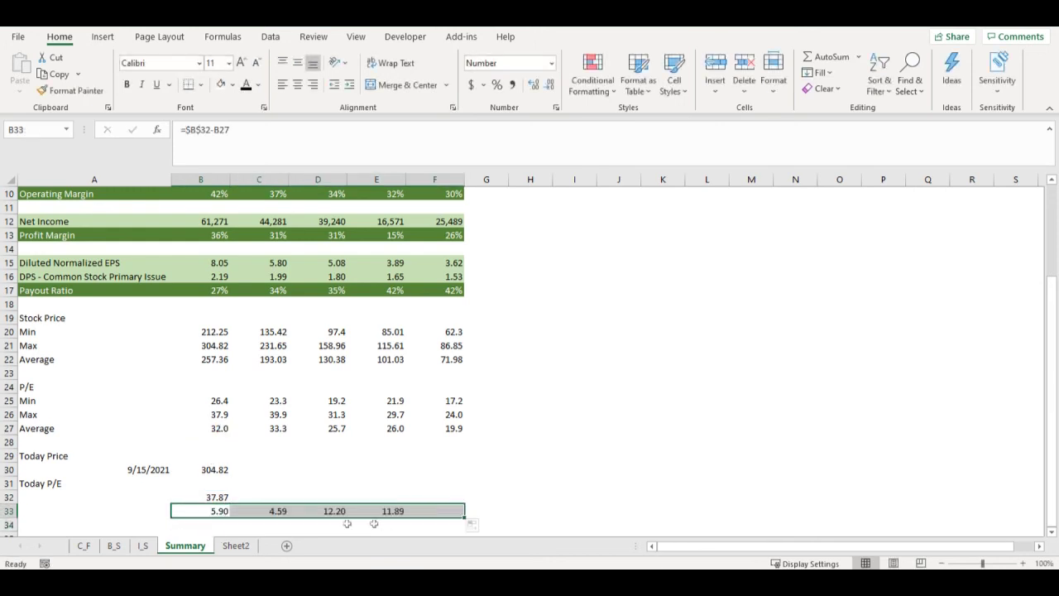
click(198, 511)
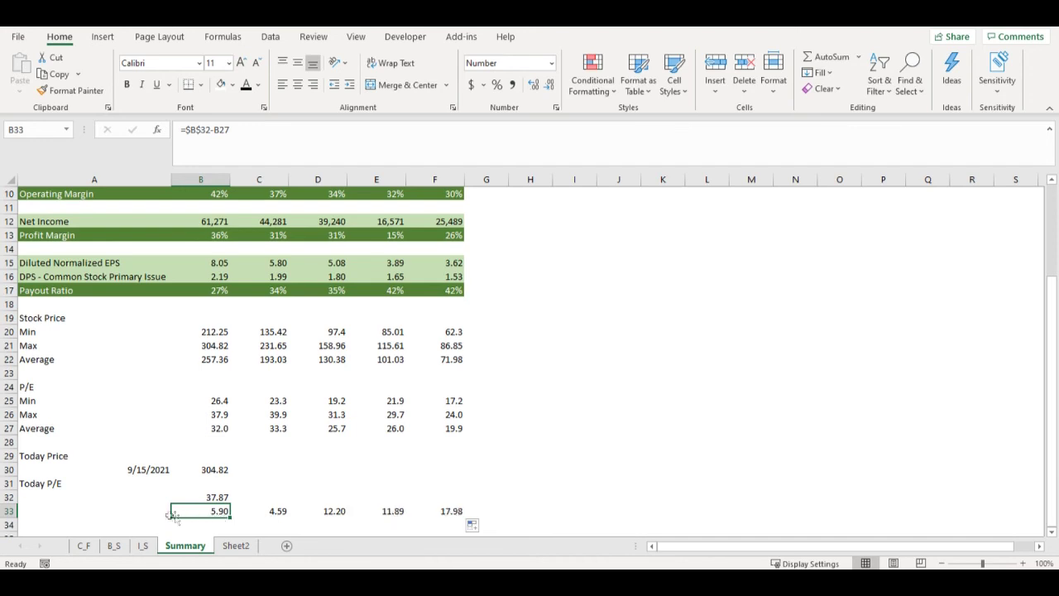
click(109, 512)
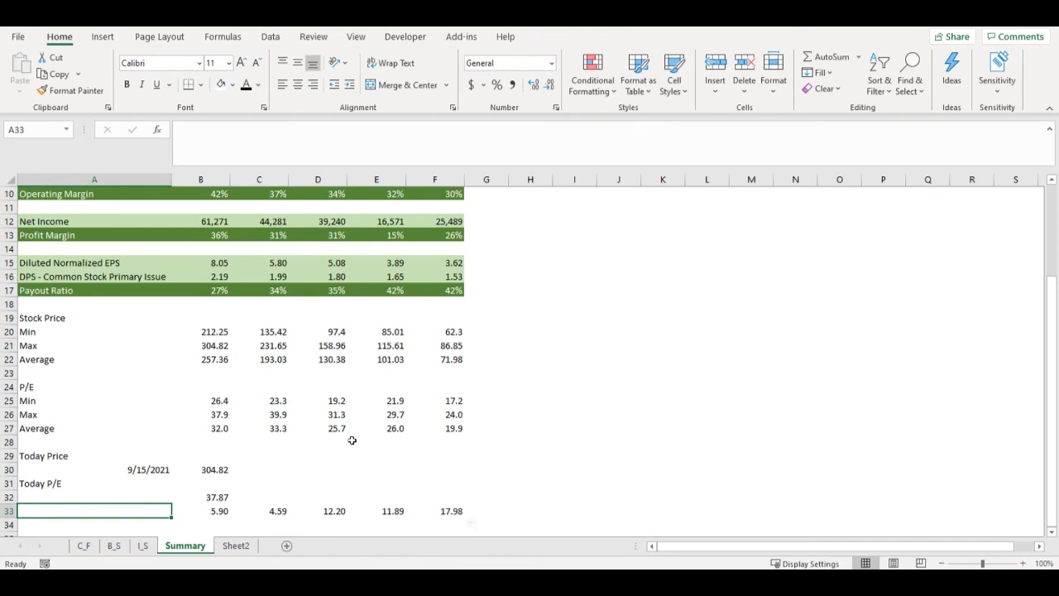
Examine the STOCKHISTORY formula in B2 on Sheet2 that supplies the MSFT price history
scroll(353, 439, up, 3)
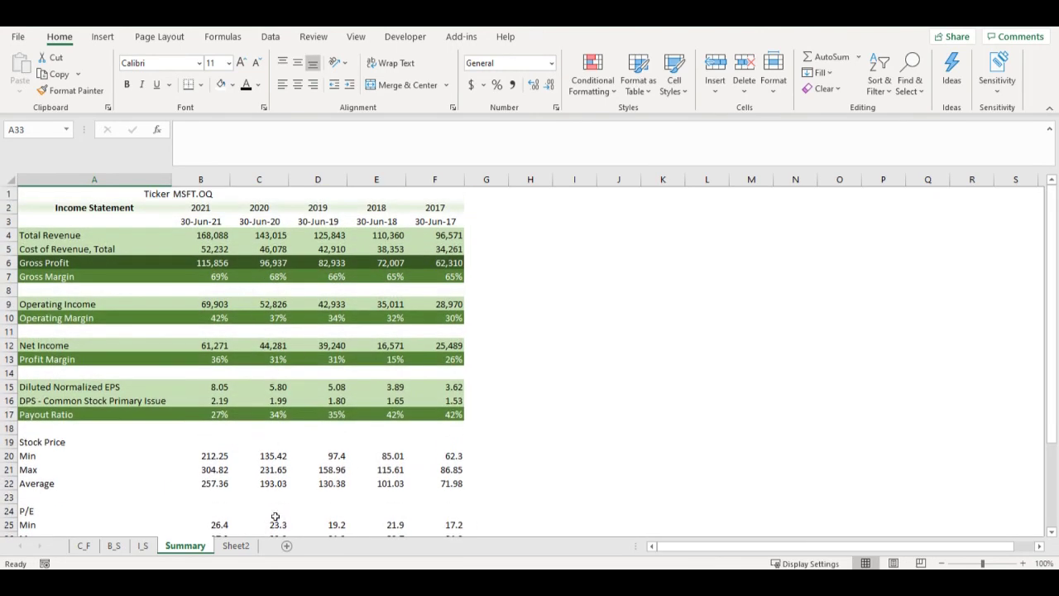
click(250, 544)
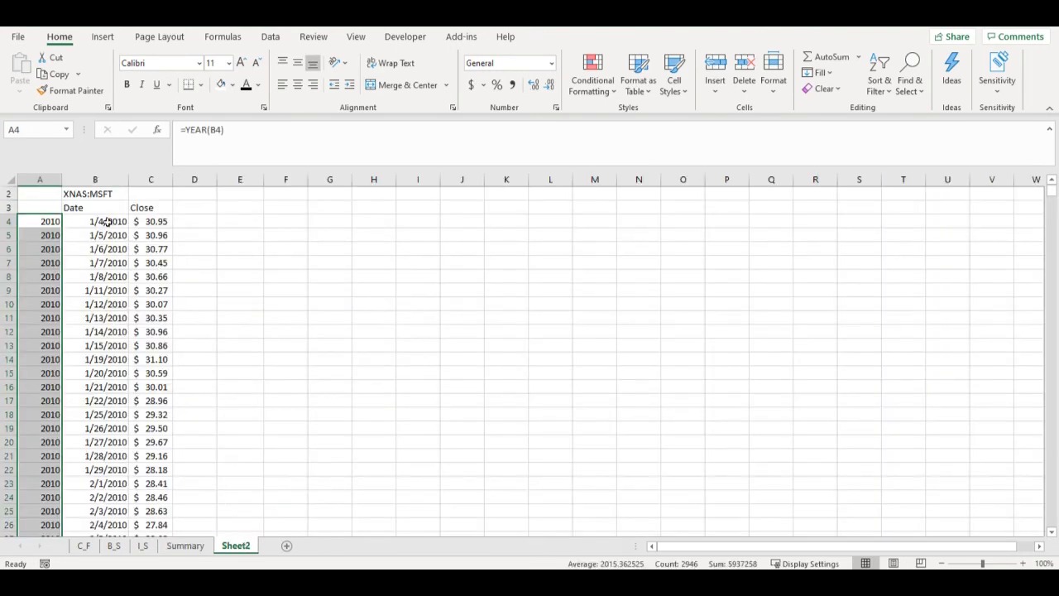
click(92, 195)
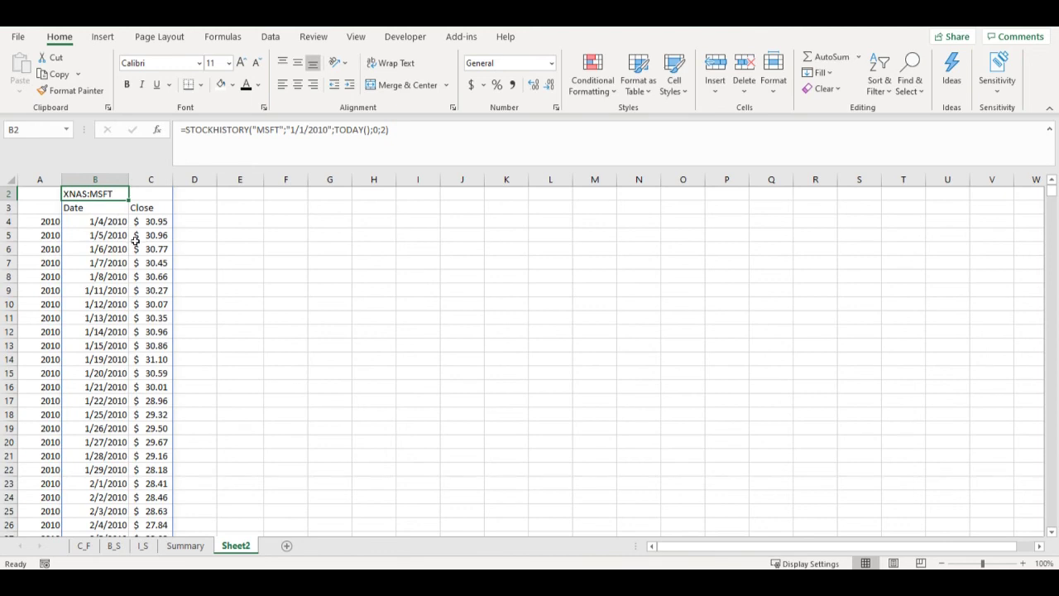
scroll(221, 377, up, 1)
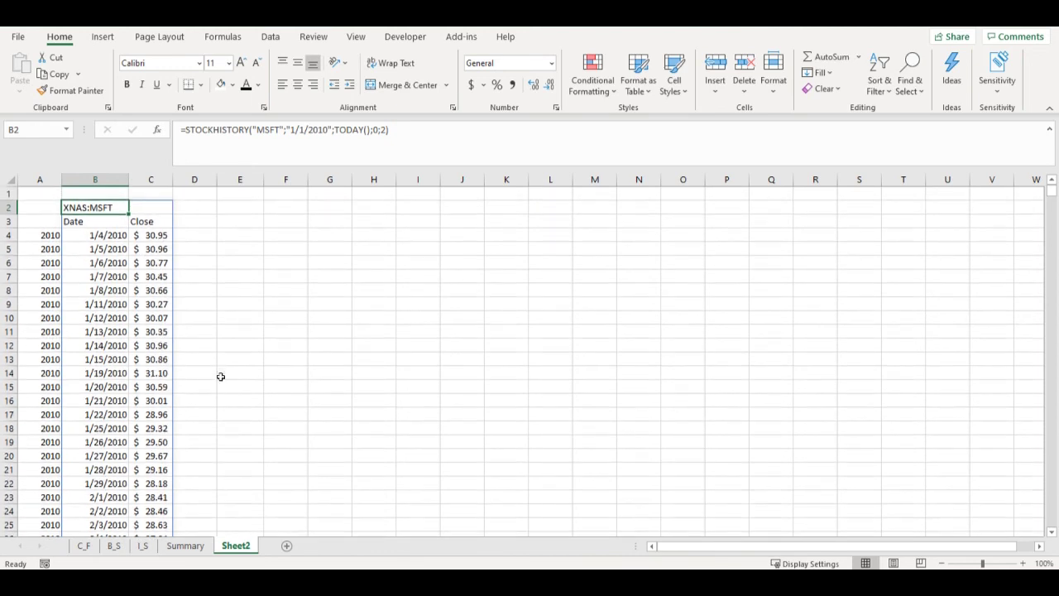